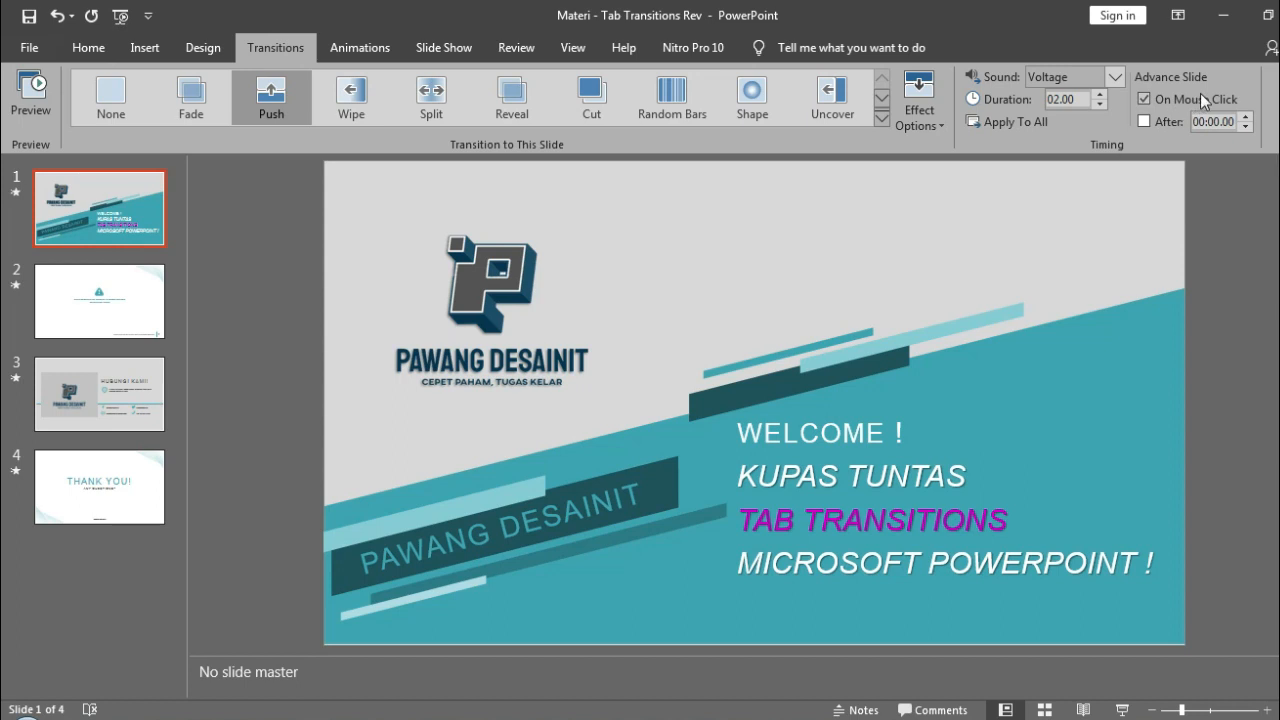
Step: Play the slide show from slide 1 to check advancing on mouse click
{"action": "left_click", "coordinate": [1200, 94]}
{"action": "left_click", "coordinate": [1180, 94]}
{"action": "left_click", "coordinate": [1129, 709]}
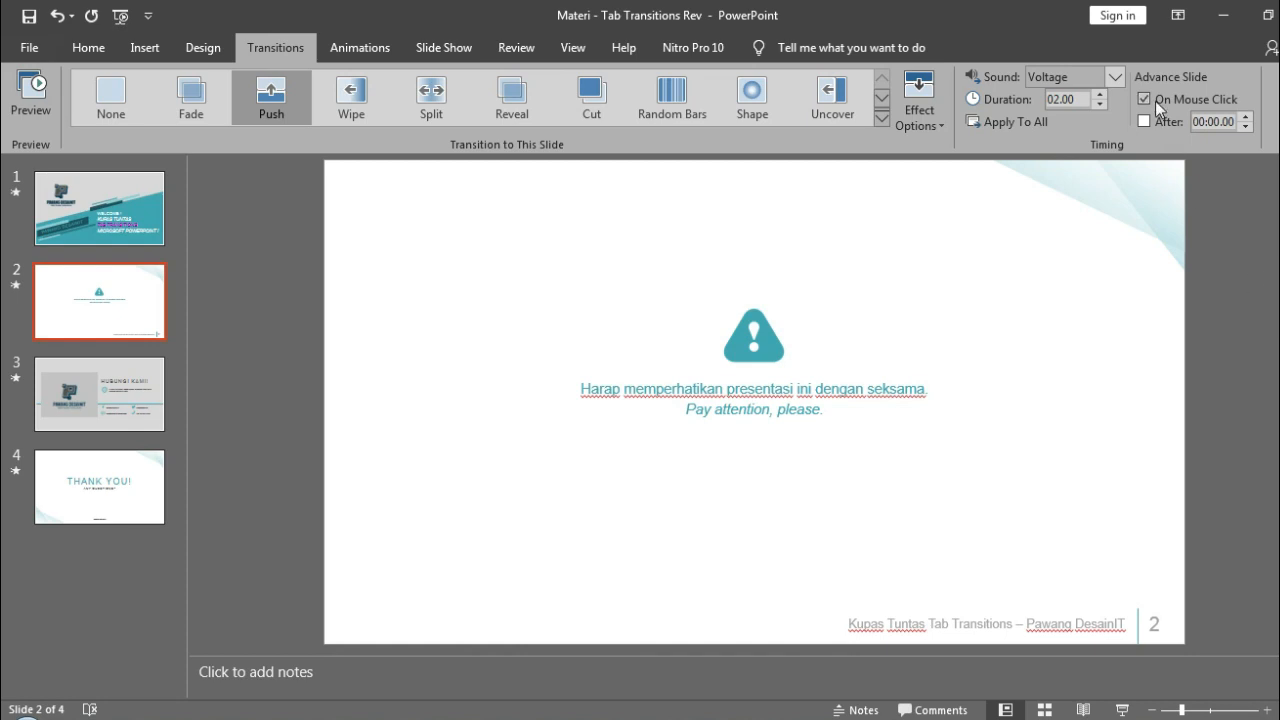
Step: Turn off advance on mouse click for slide 2 and make it advance automatically after 5 seconds
{"action": "left_click", "coordinate": [1150, 101]}
{"action": "left_click", "coordinate": [1146, 124]}
{"action": "left_click", "coordinate": [1228, 123]}
{"action": "left_click", "coordinate": [1234, 123]}
{"action": "left_click_drag", "start_coordinate": [1235, 122], "coordinate": [1210, 128]}
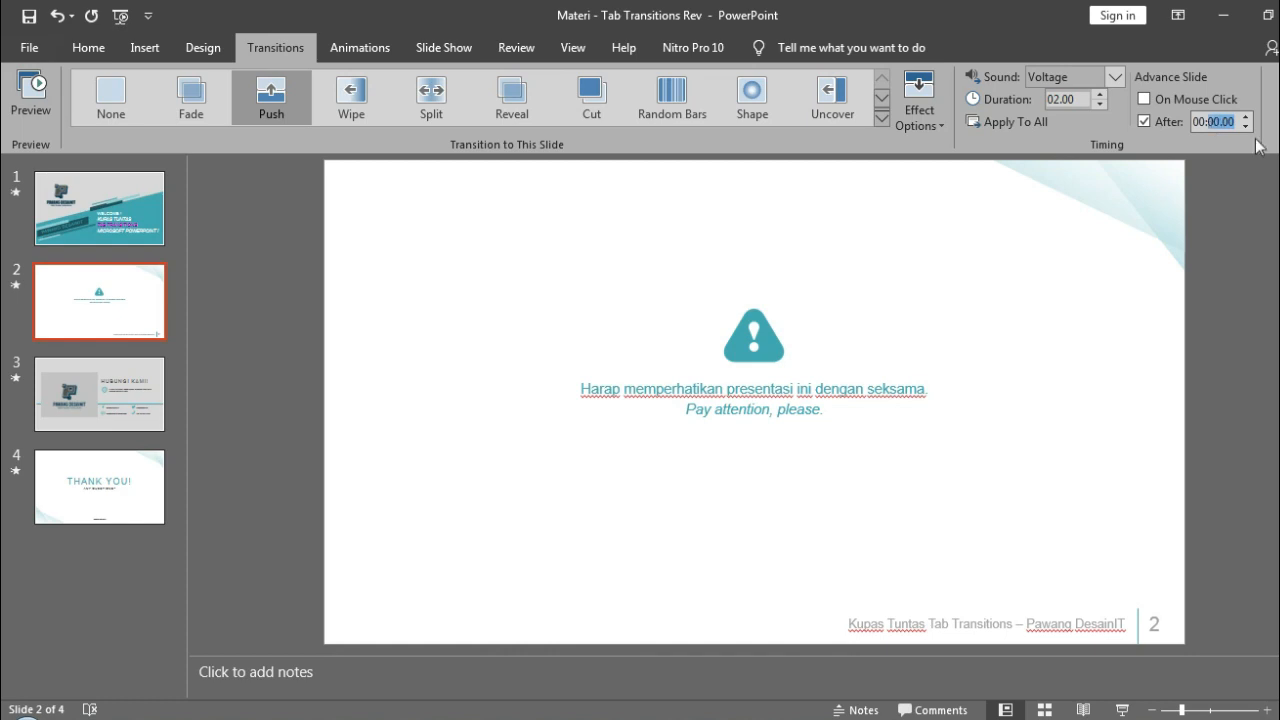
{"action": "type", "text": "05"}
{"action": "key", "text": "Return"}
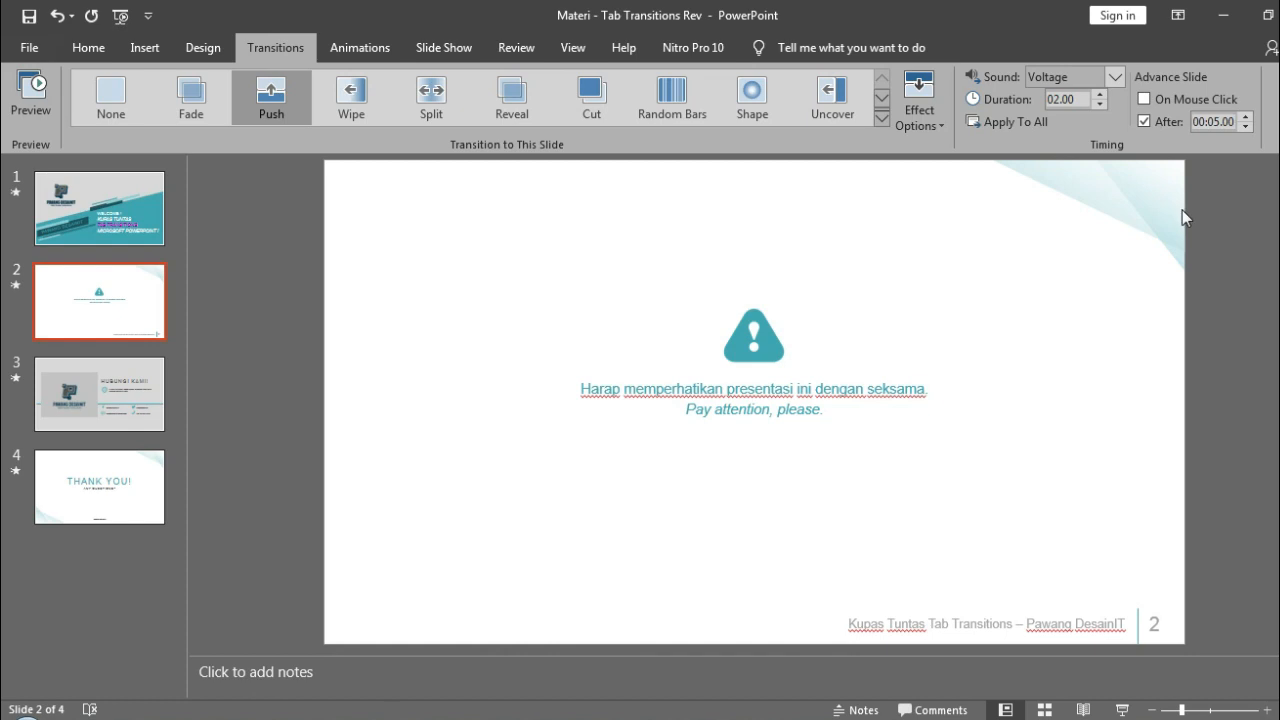
Step: Turn off advance on mouse click for slide 1 and make it advance automatically after 5 seconds
{"action": "left_click", "coordinate": [114, 188]}
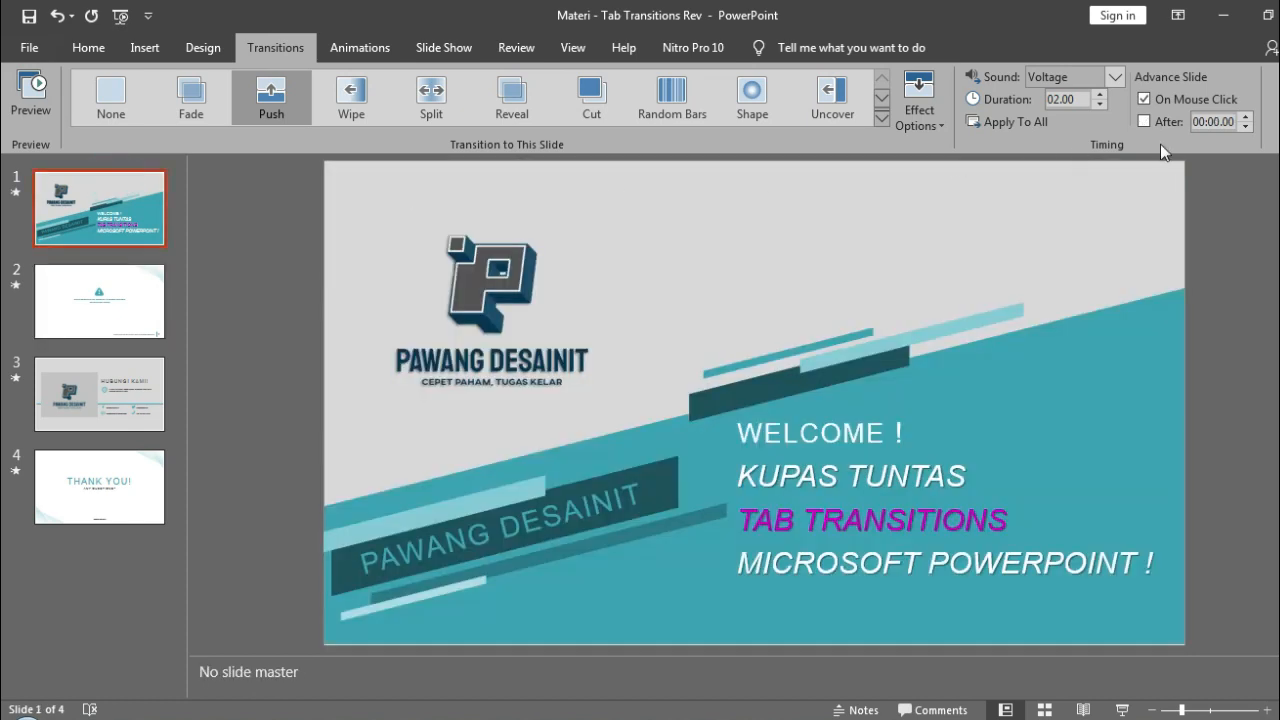
{"action": "left_click", "coordinate": [1155, 99]}
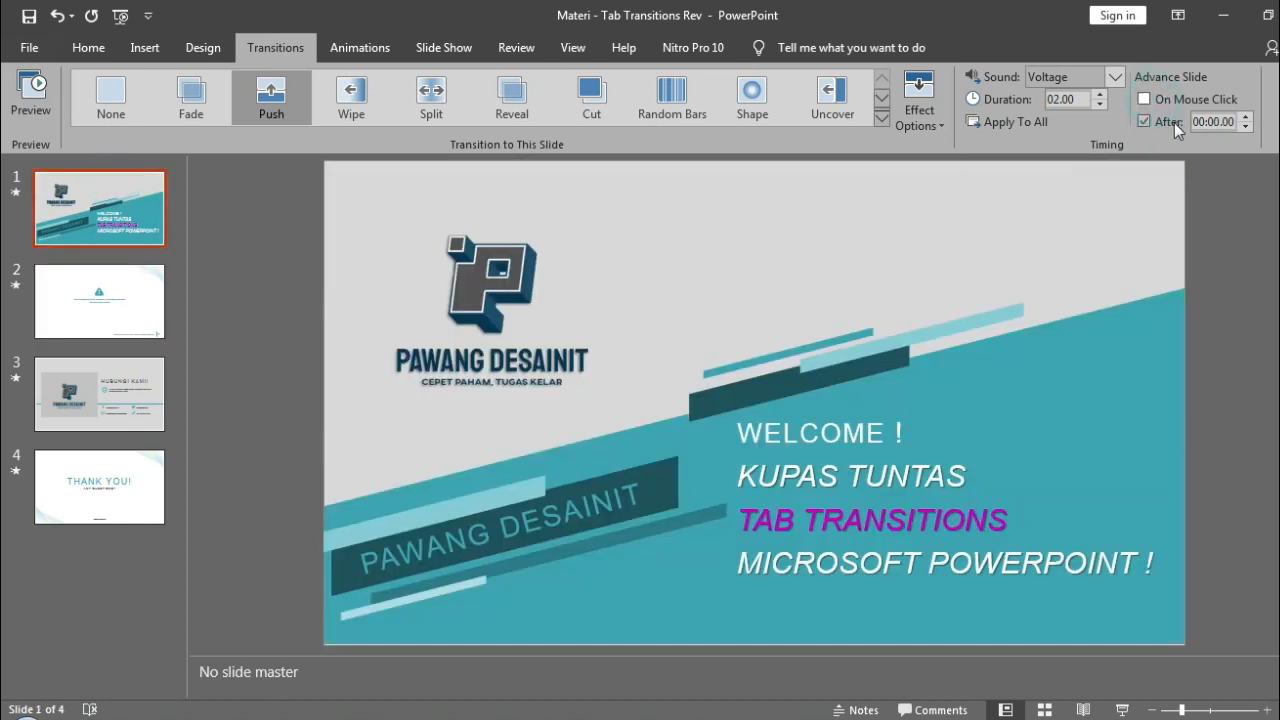
{"action": "left_click", "coordinate": [1226, 123]}
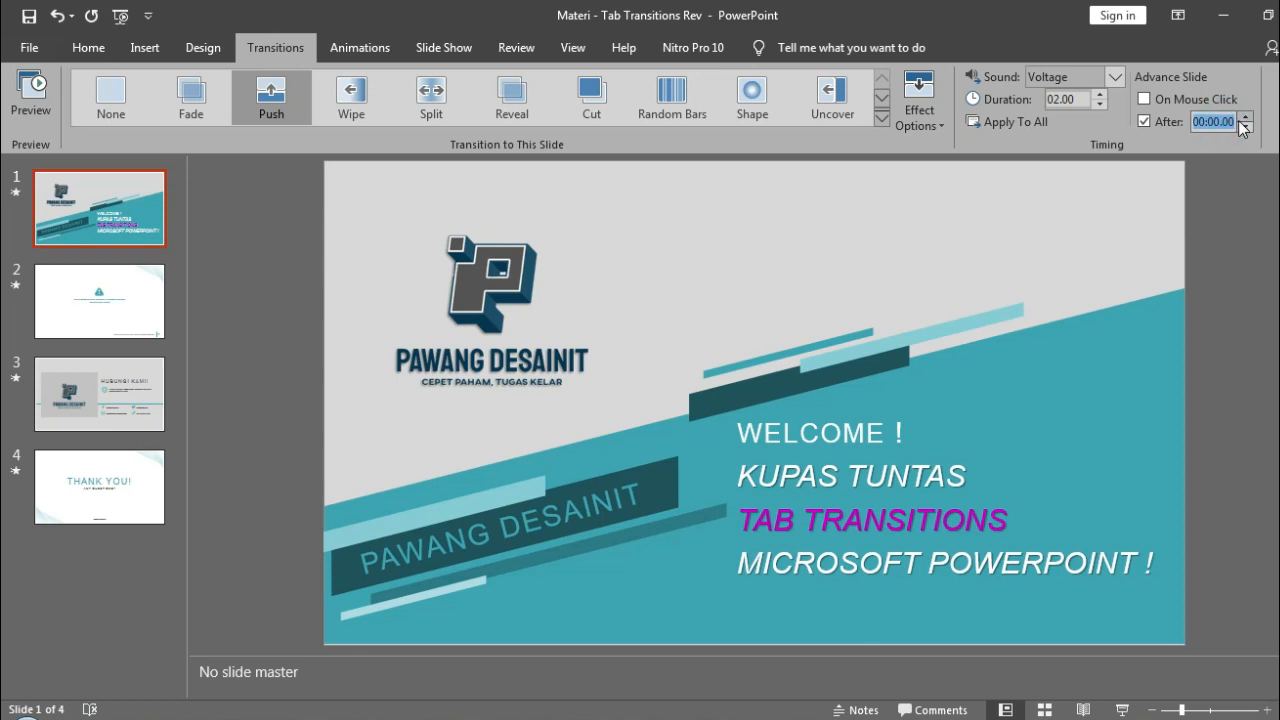
{"action": "type", "text": "5"}
{"action": "key", "text": "Return"}
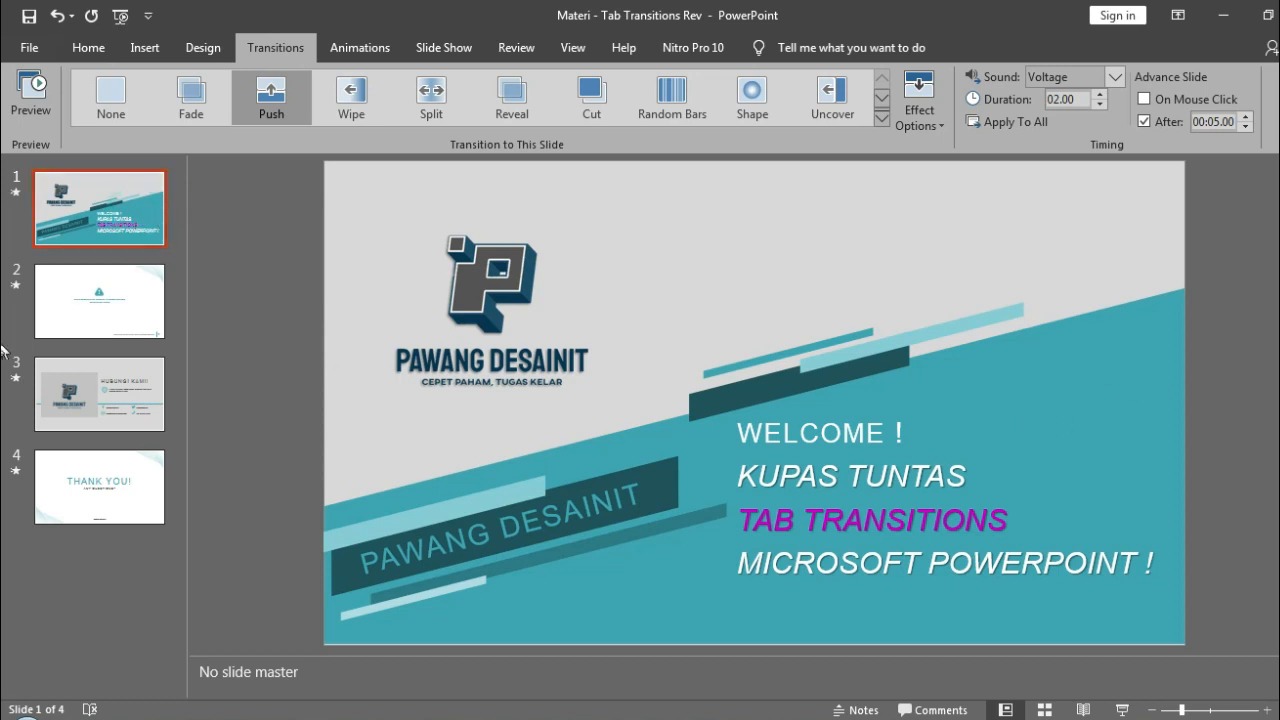
Step: Play the slide show from slide 1, dismiss the Windows color scheme dialog, and end the show
{"action": "left_click", "coordinate": [1127, 712]}
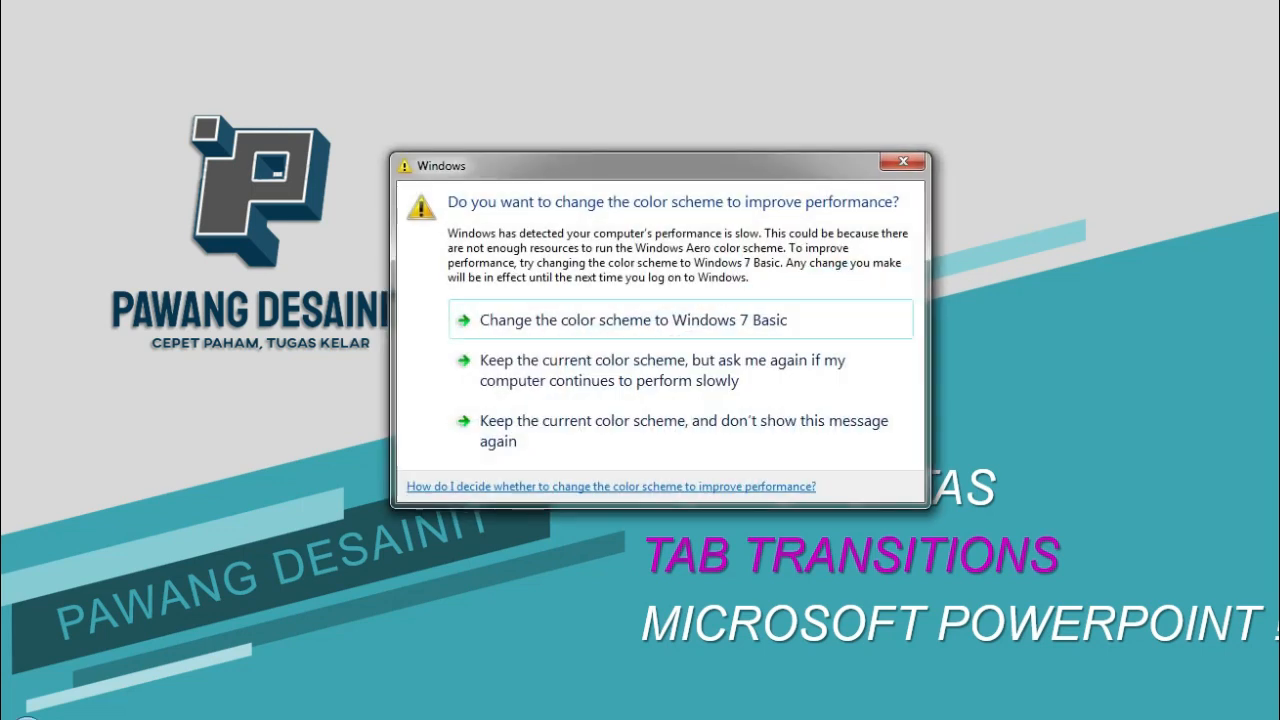
{"action": "left_click", "coordinate": [908, 163]}
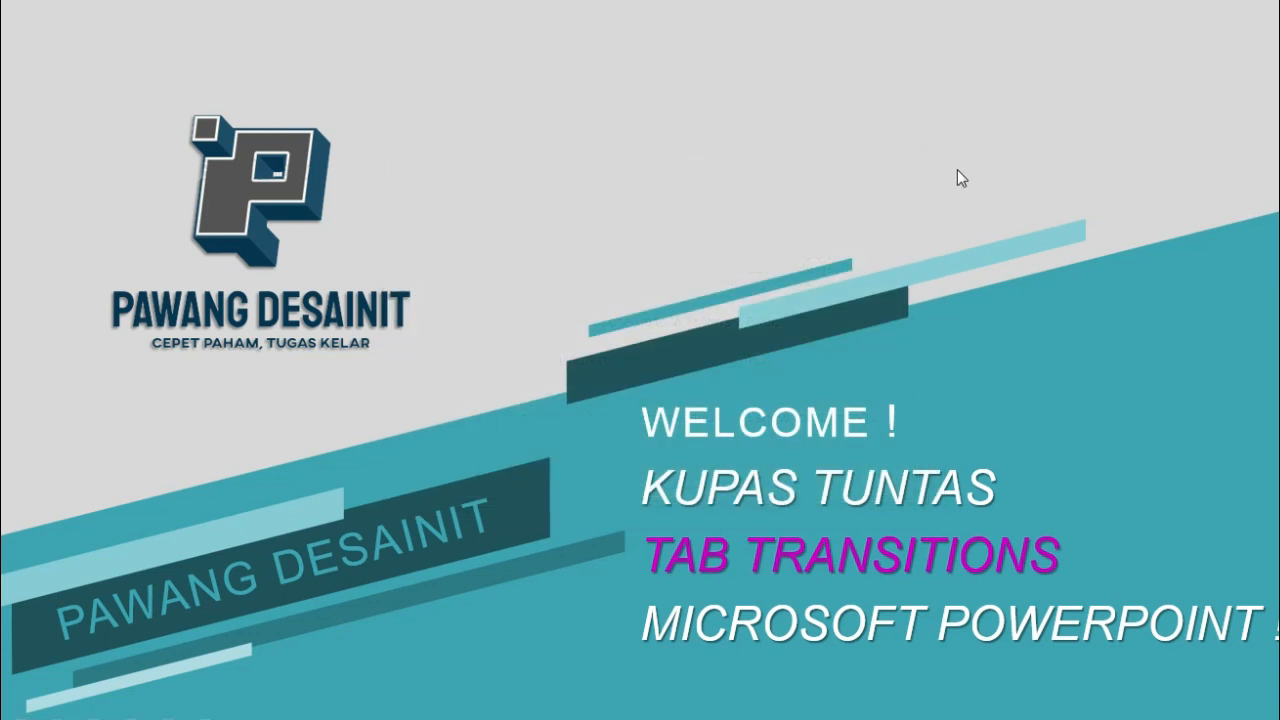
{"action": "key", "text": "Escape"}
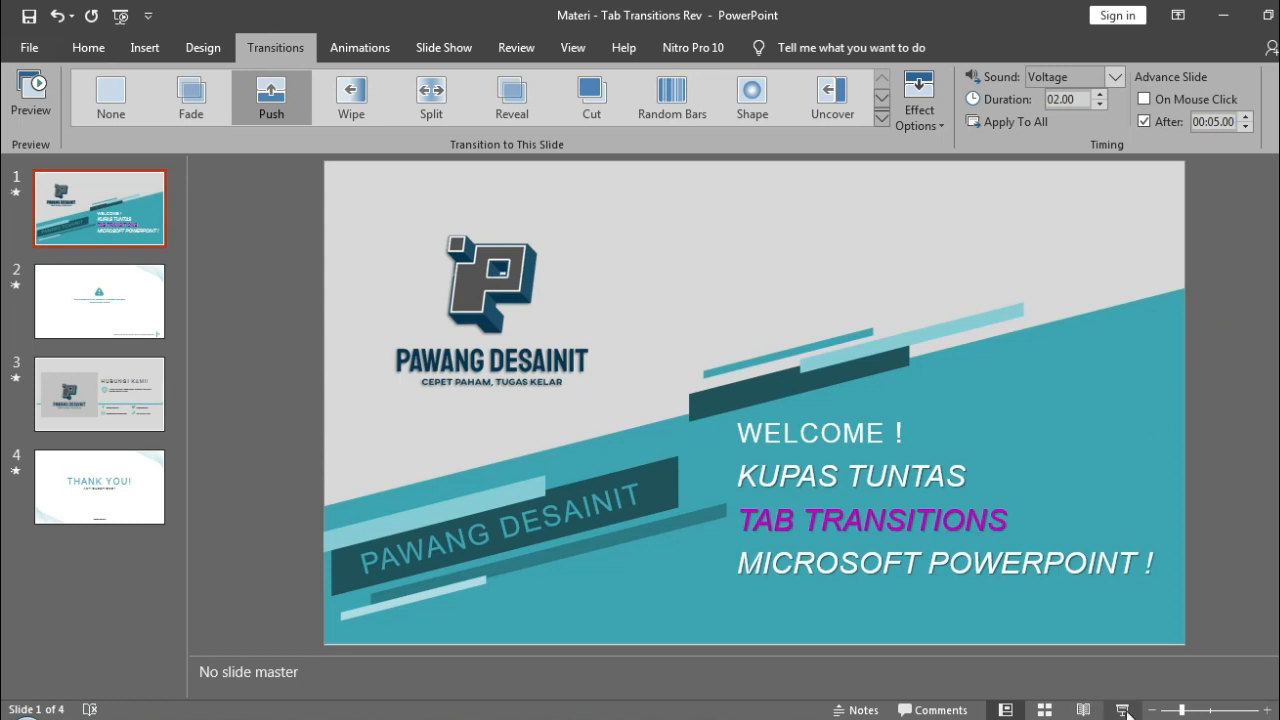
{"action": "double_click", "coordinate": [1230, 122]}
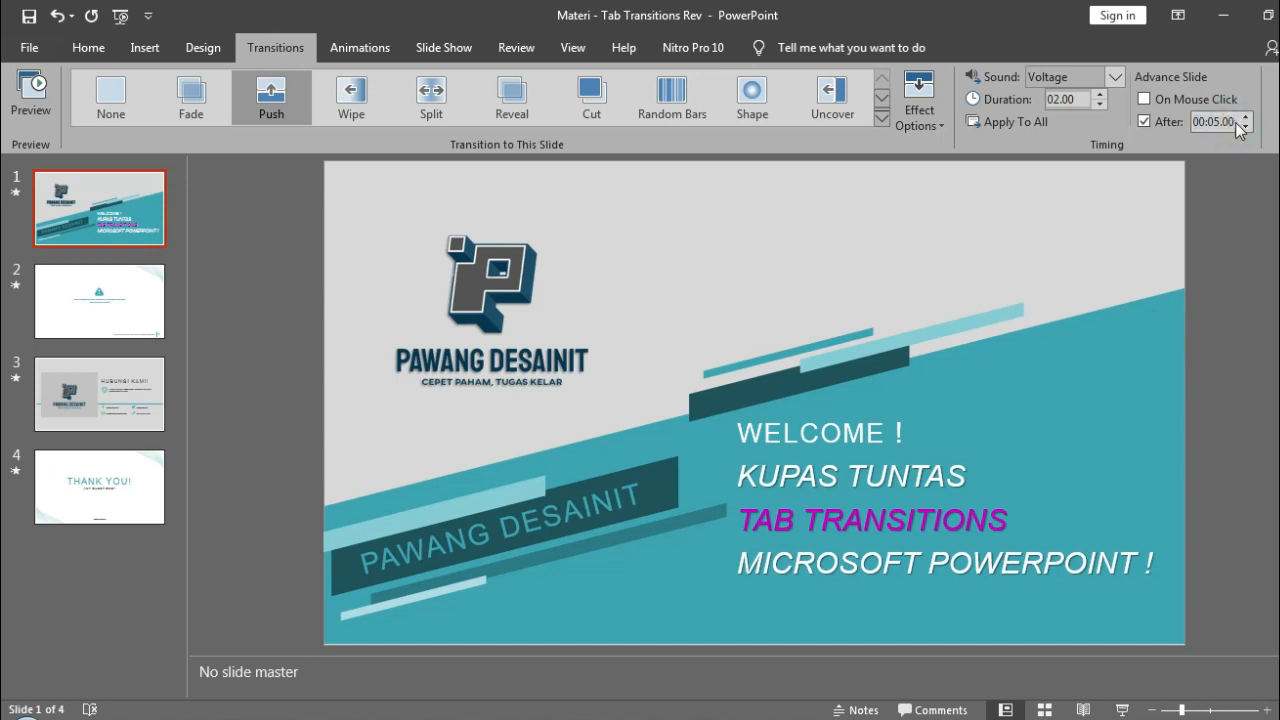
{"action": "left_click", "coordinate": [1232, 283]}
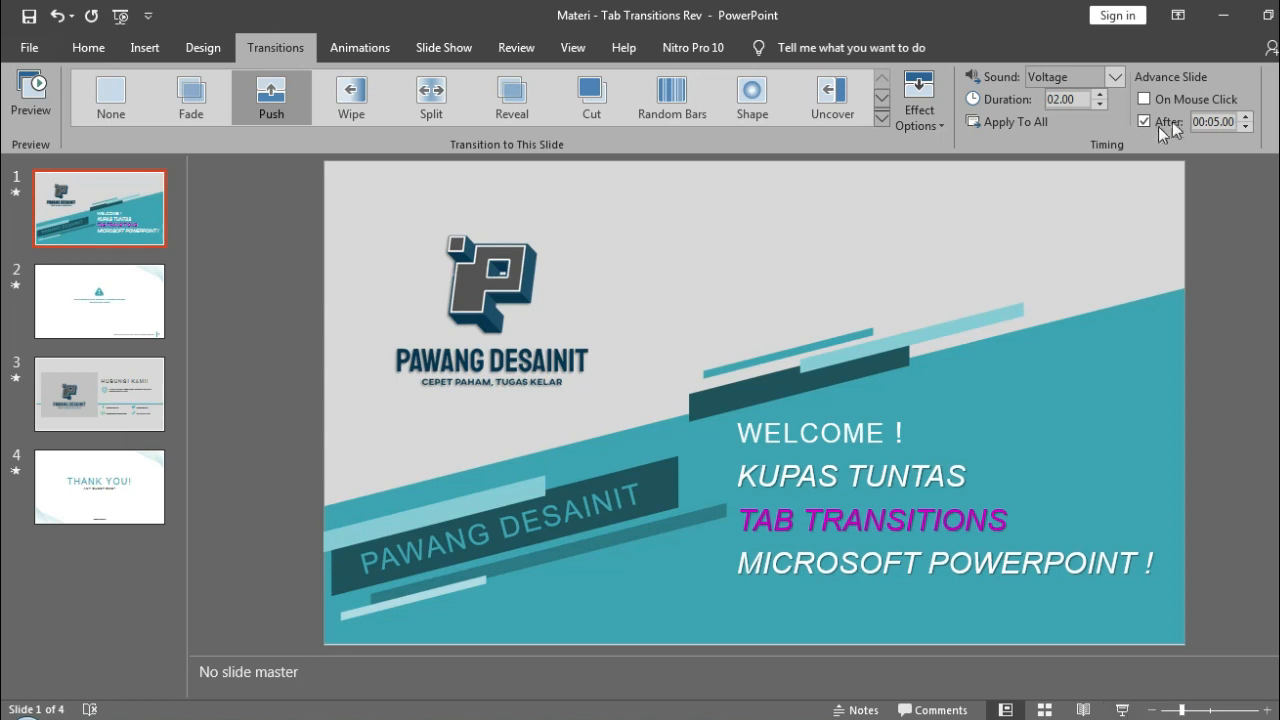
{"action": "left_click", "coordinate": [1220, 124]}
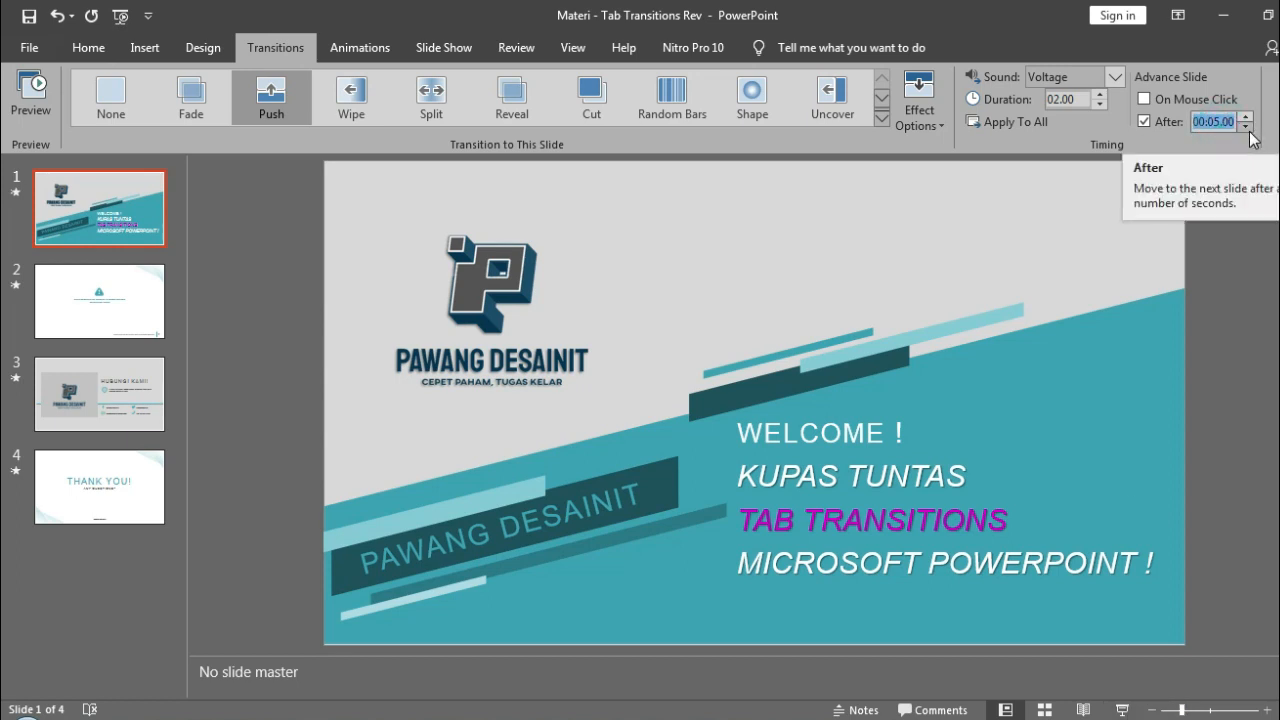
{"action": "left_click", "coordinate": [1232, 126]}
{"action": "left_click", "coordinate": [1221, 200]}
Step: Play the slide show from slide 1 through slide 3 to check the automatic advance, and end it
{"action": "left_click", "coordinate": [1130, 706]}
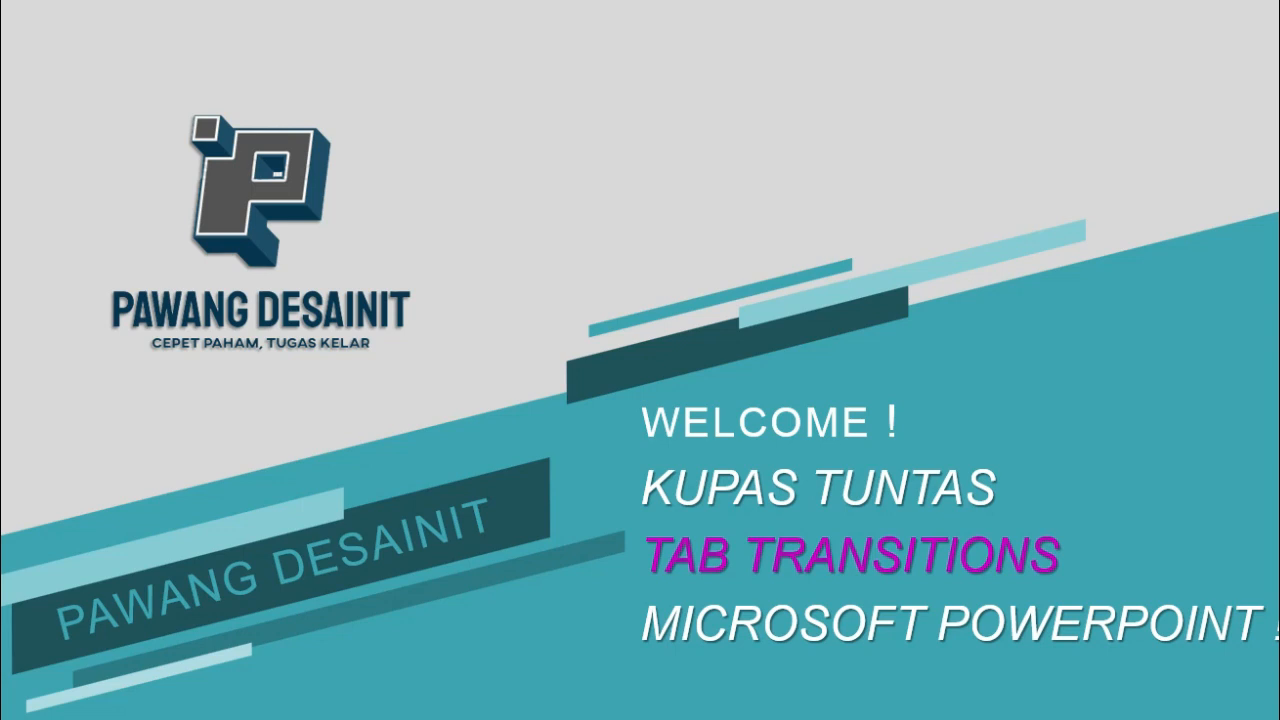
{"action": "key", "text": "Right"}
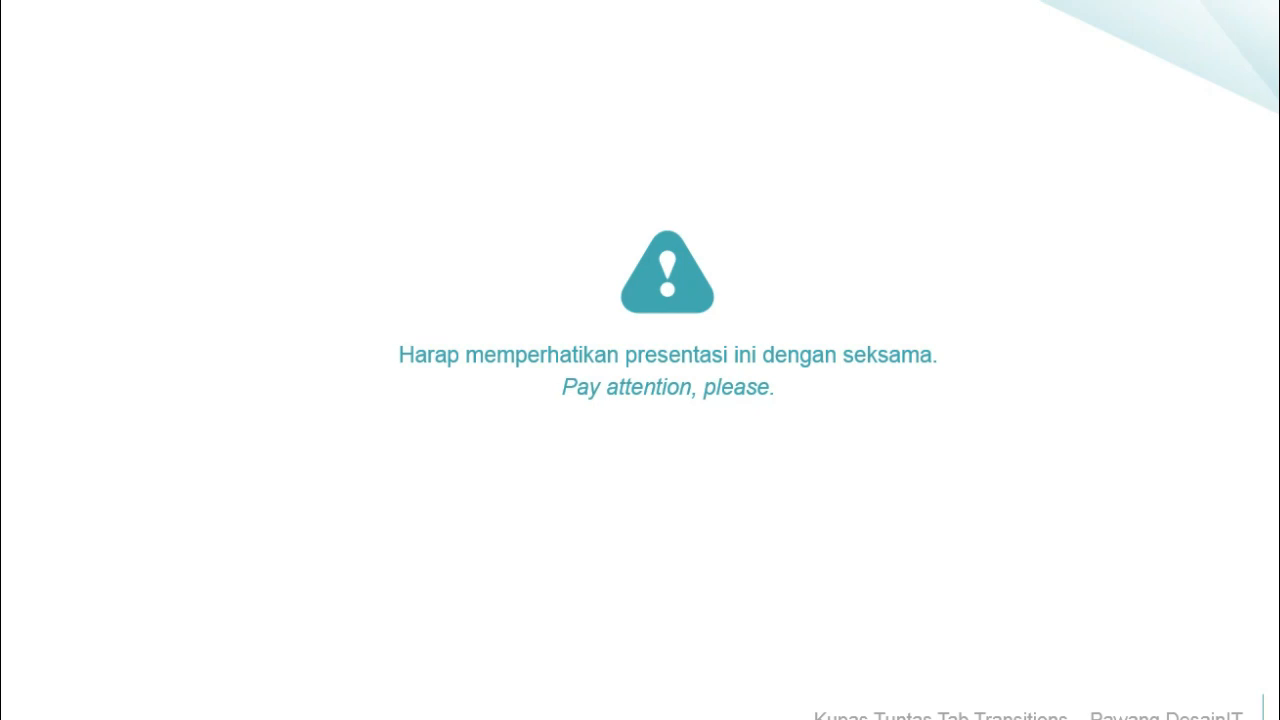
{"action": "key", "text": "Right"}
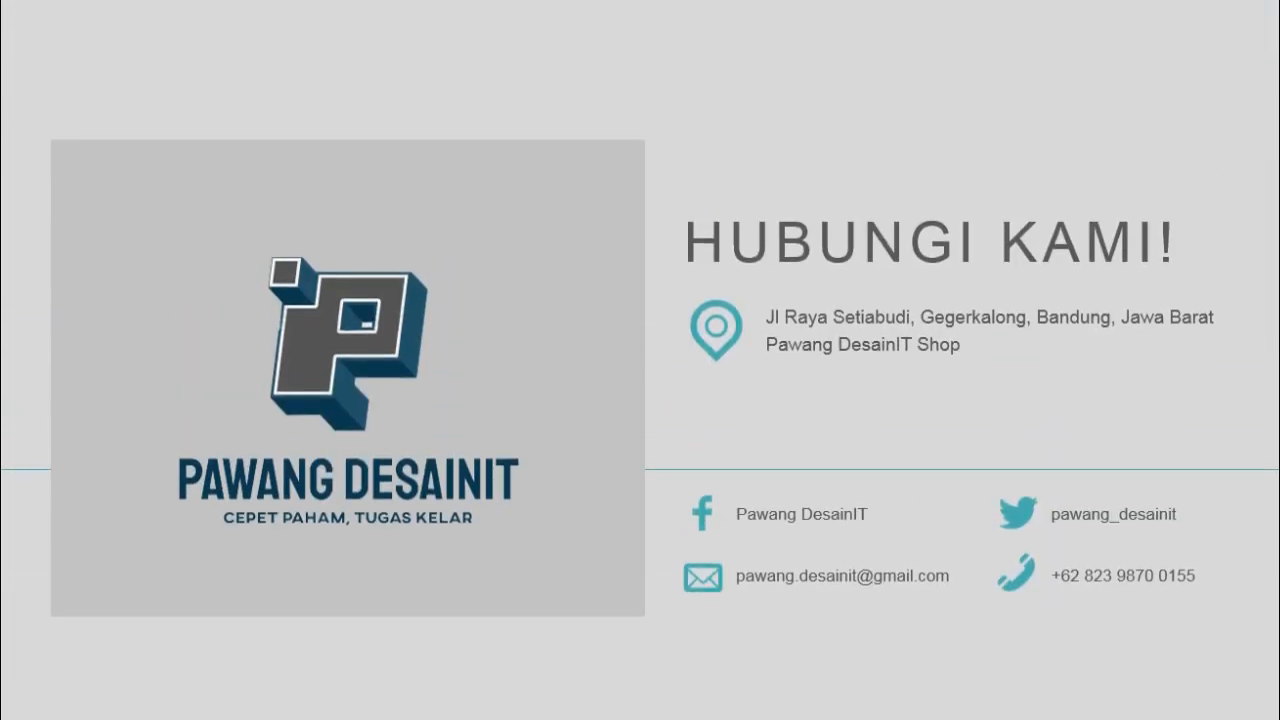
{"action": "key", "text": "Escape"}
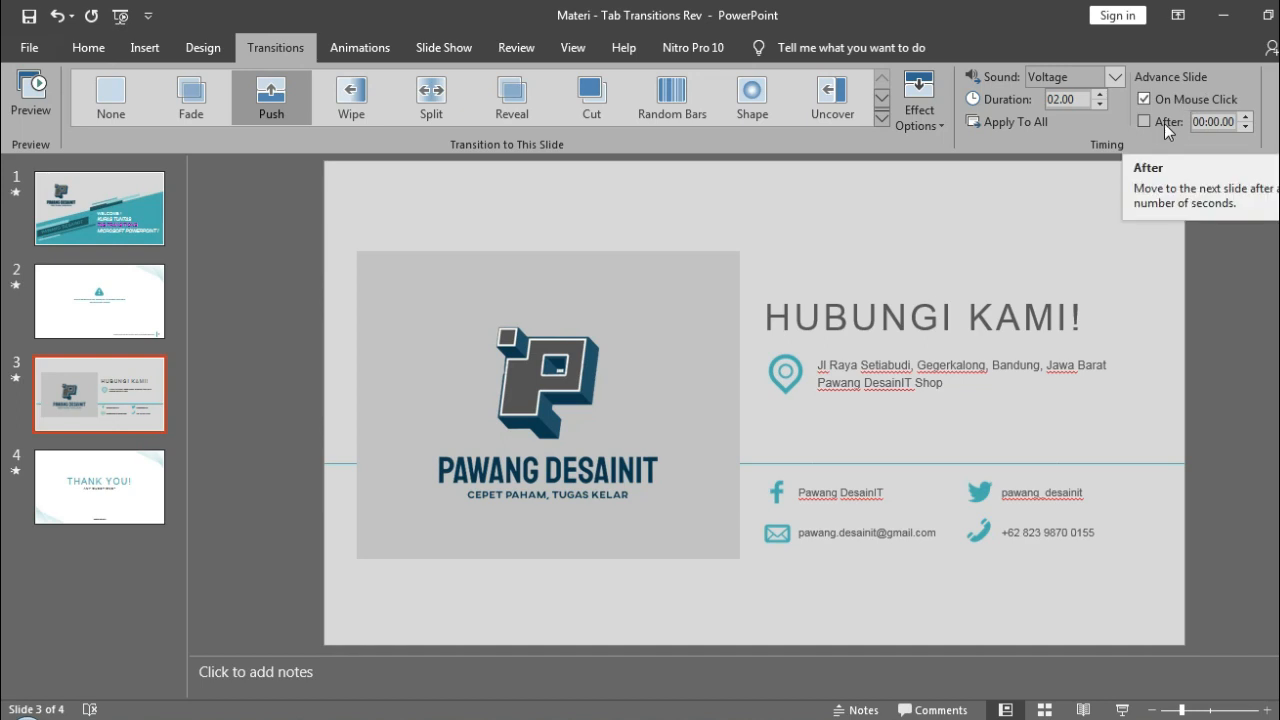
Step: Turn on automatic advance for slide 3 and raise its time to 7 seconds
{"action": "left_click", "coordinate": [1246, 116]}
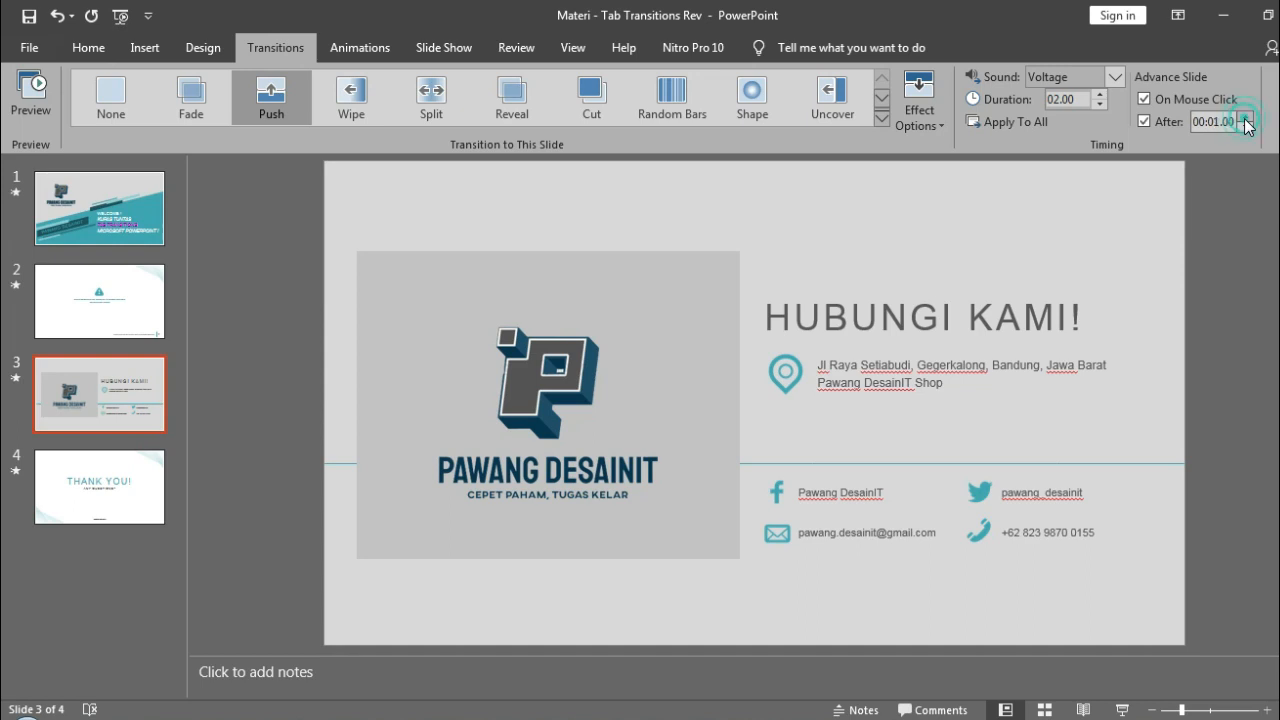
{"action": "left_click", "coordinate": [1246, 127]}
{"action": "left_click", "coordinate": [1158, 121]}
{"action": "left_click", "coordinate": [1248, 117]}
{"action": "left_click", "coordinate": [1248, 117]}
{"action": "left_click", "coordinate": [1248, 117]}
{"action": "left_click", "coordinate": [1249, 117]}
{"action": "left_click", "coordinate": [1248, 117]}
{"action": "left_click", "coordinate": [1248, 117]}
{"action": "left_click", "coordinate": [1248, 117]}
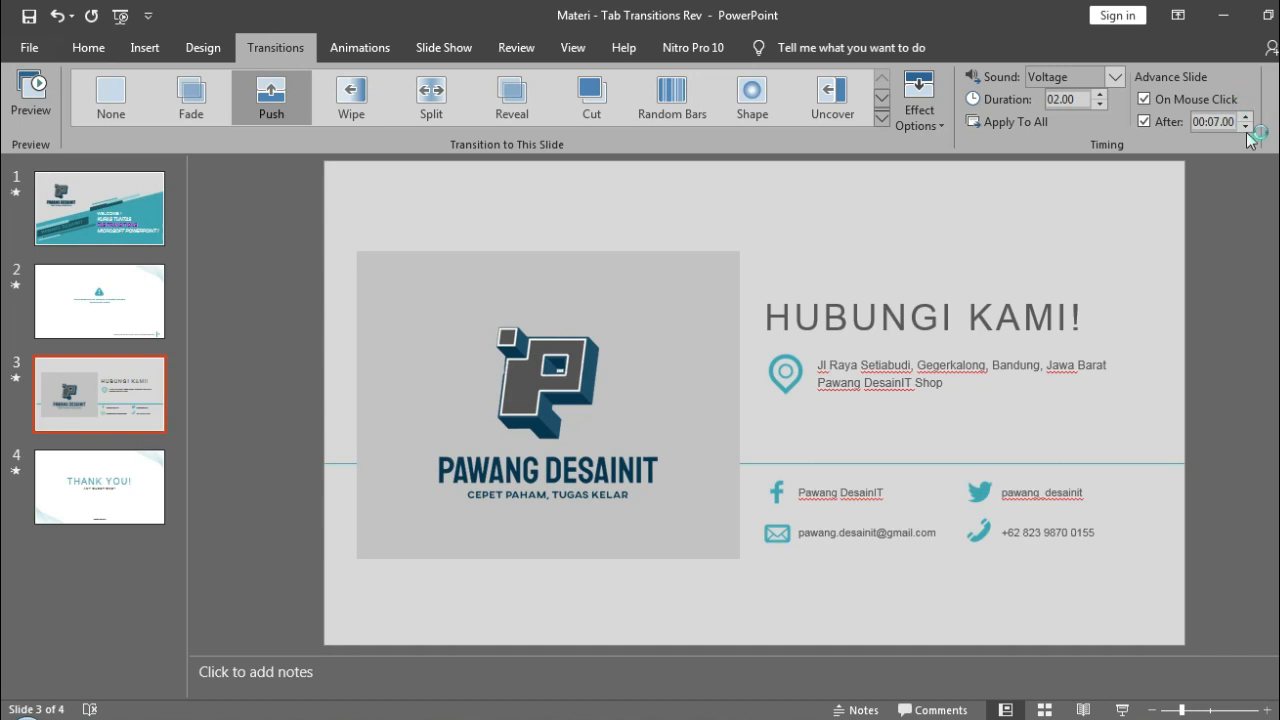
Step: Lower slide 3's automatic advance time to 1 second
{"action": "left_click", "coordinate": [1246, 127]}
{"action": "left_click", "coordinate": [1246, 127]}
{"action": "left_click", "coordinate": [1246, 127]}
{"action": "left_click", "coordinate": [1246, 127]}
{"action": "left_click", "coordinate": [1246, 127]}
{"action": "left_click", "coordinate": [1246, 127]}
Step: Turn off both advance options, On Mouse Click and After, for slide 3
{"action": "left_click", "coordinate": [1145, 121]}
{"action": "left_click", "coordinate": [1158, 101]}
{"action": "left_click", "coordinate": [1157, 125]}
{"action": "left_click", "coordinate": [1162, 121]}
{"action": "left_click", "coordinate": [1165, 99]}
{"action": "left_click", "coordinate": [1233, 233]}
Step: Compare the slide advance settings of slides 1, 3 and 4
{"action": "left_click", "coordinate": [128, 224]}
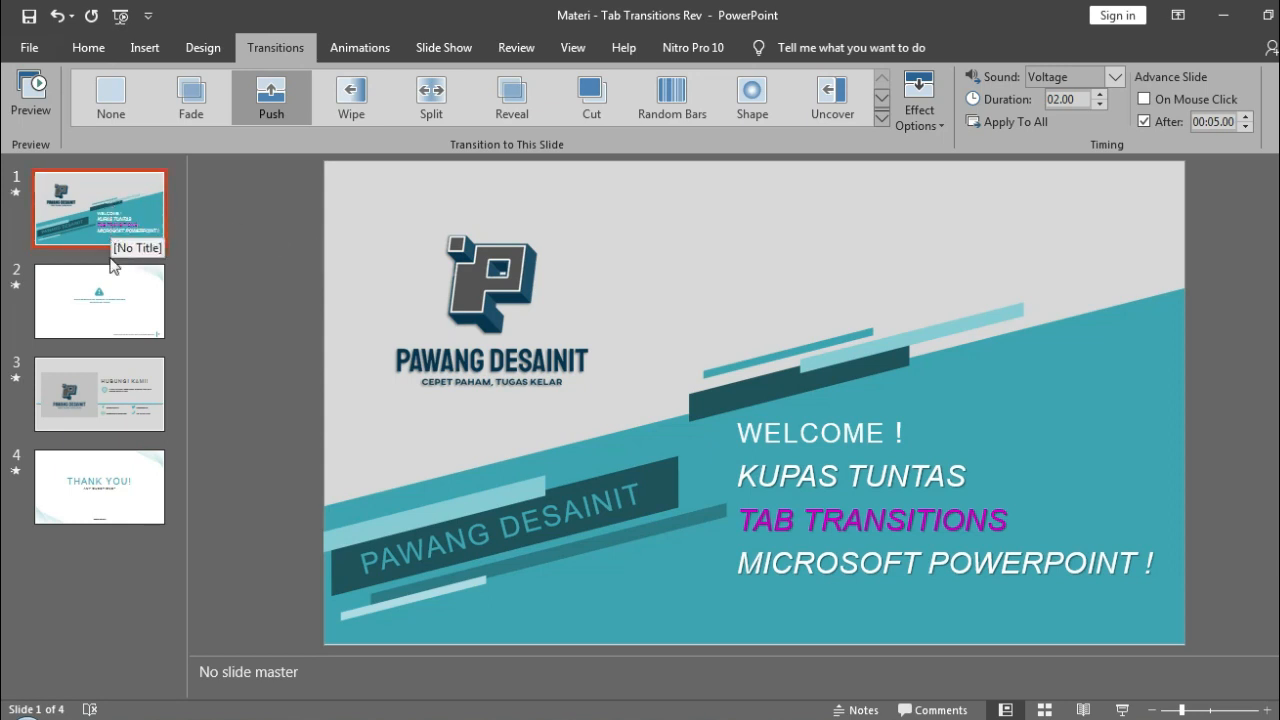
{"action": "left_click", "coordinate": [112, 398]}
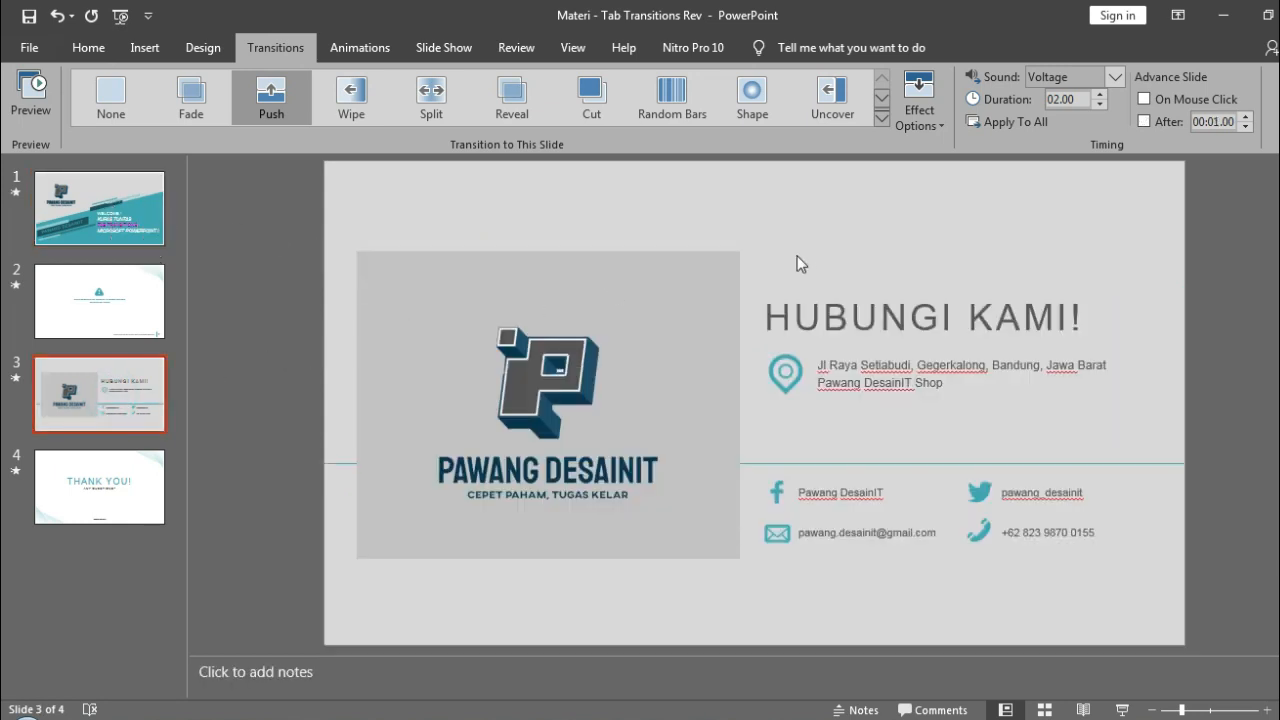
{"action": "left_click", "coordinate": [103, 497]}
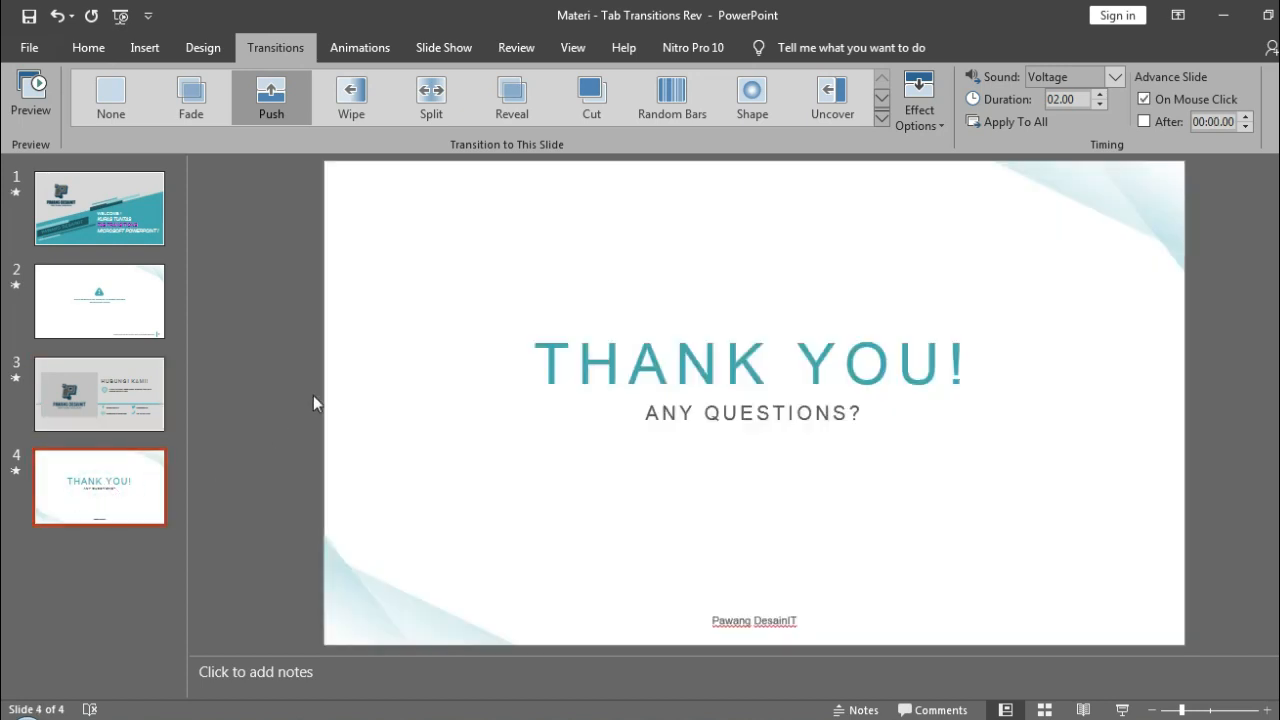
{"action": "left_click", "coordinate": [115, 218]}
Step: Turn on advance on mouse click for slide 2 and turn off its automatic advance
{"action": "left_click", "coordinate": [108, 298]}
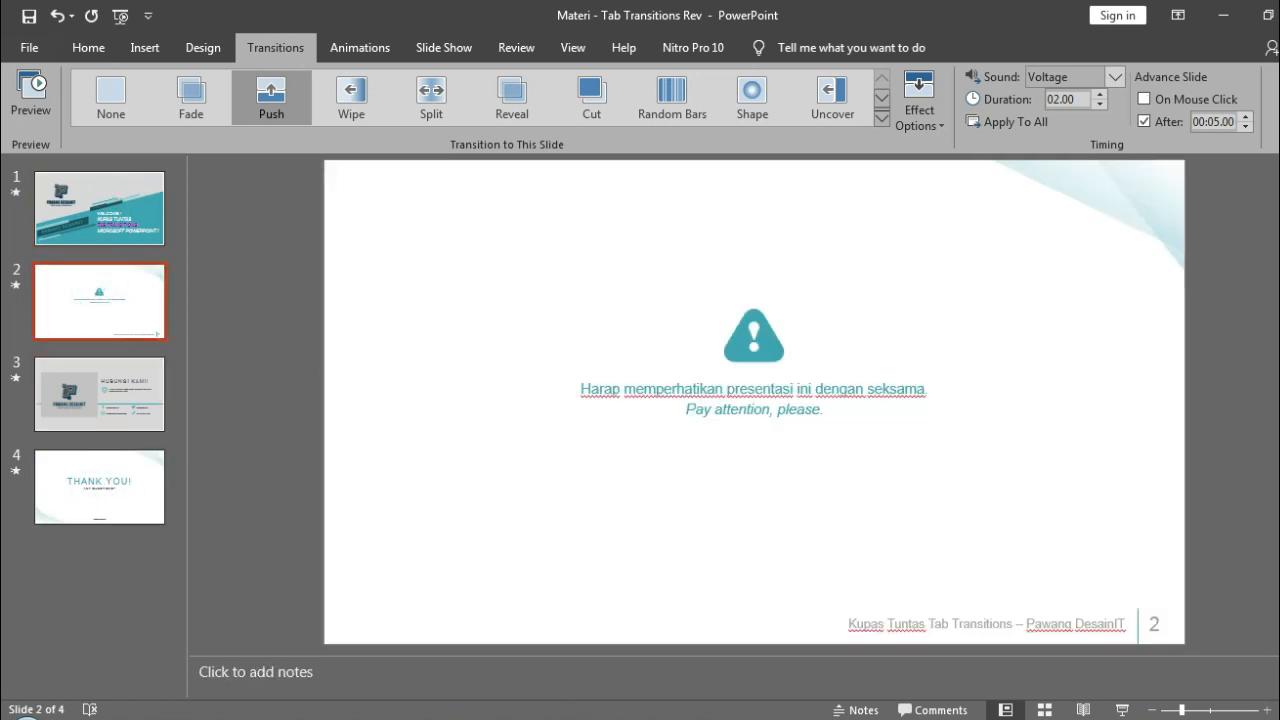
{"action": "left_click", "coordinate": [1144, 99]}
{"action": "left_click", "coordinate": [1145, 121]}
Step: Turn on advance on mouse click for slide 1 and turn off its automatic advance
{"action": "left_click", "coordinate": [94, 234]}
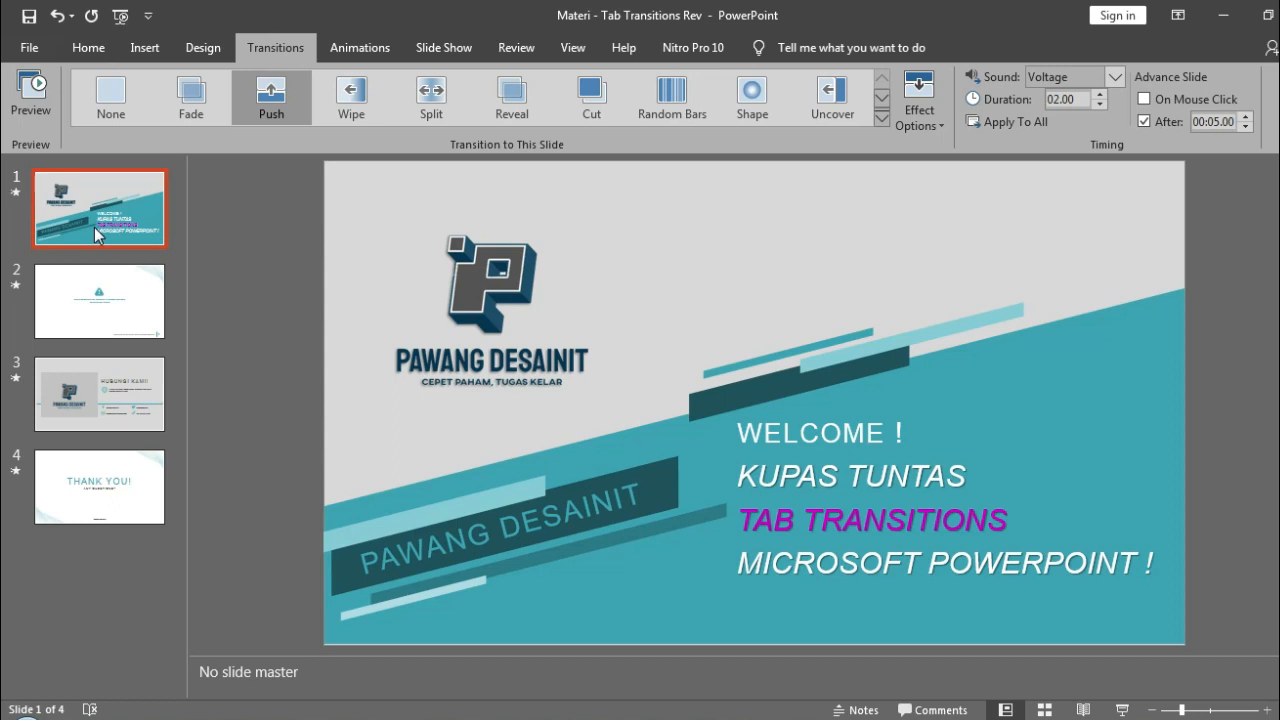
{"action": "left_click", "coordinate": [1143, 99]}
{"action": "left_click", "coordinate": [1143, 121]}
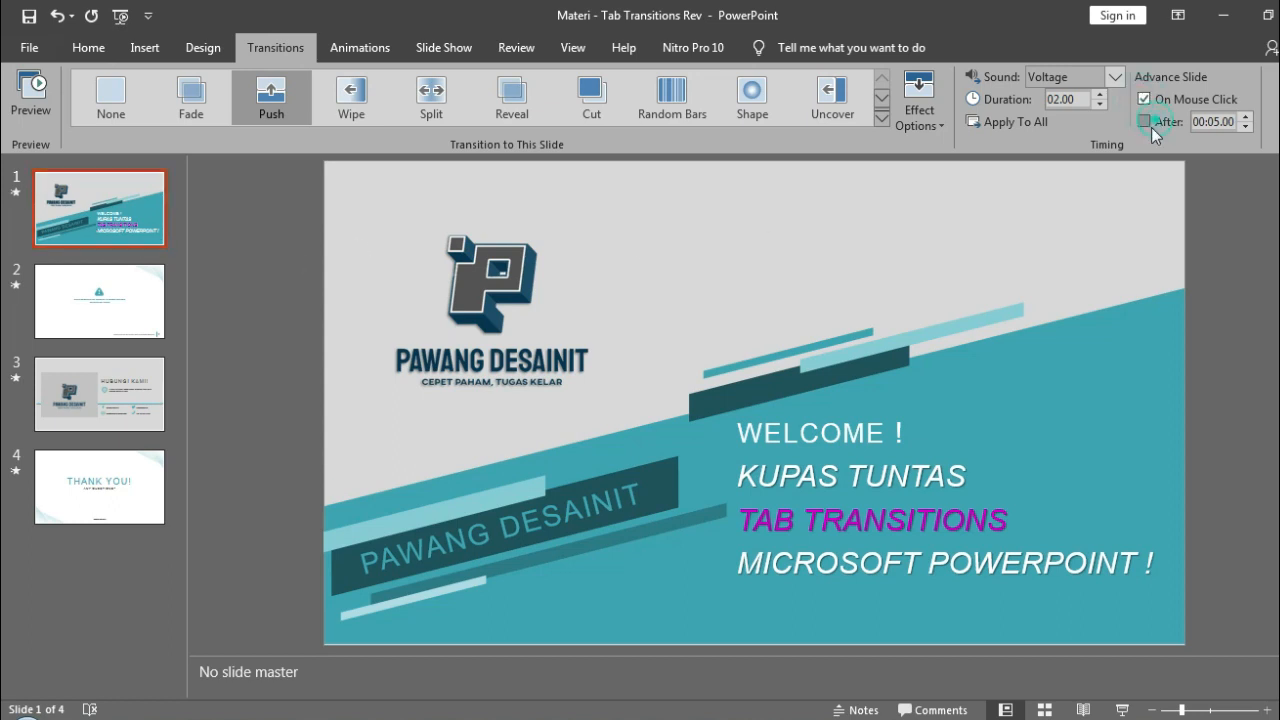
{"action": "left_click", "coordinate": [284, 290]}
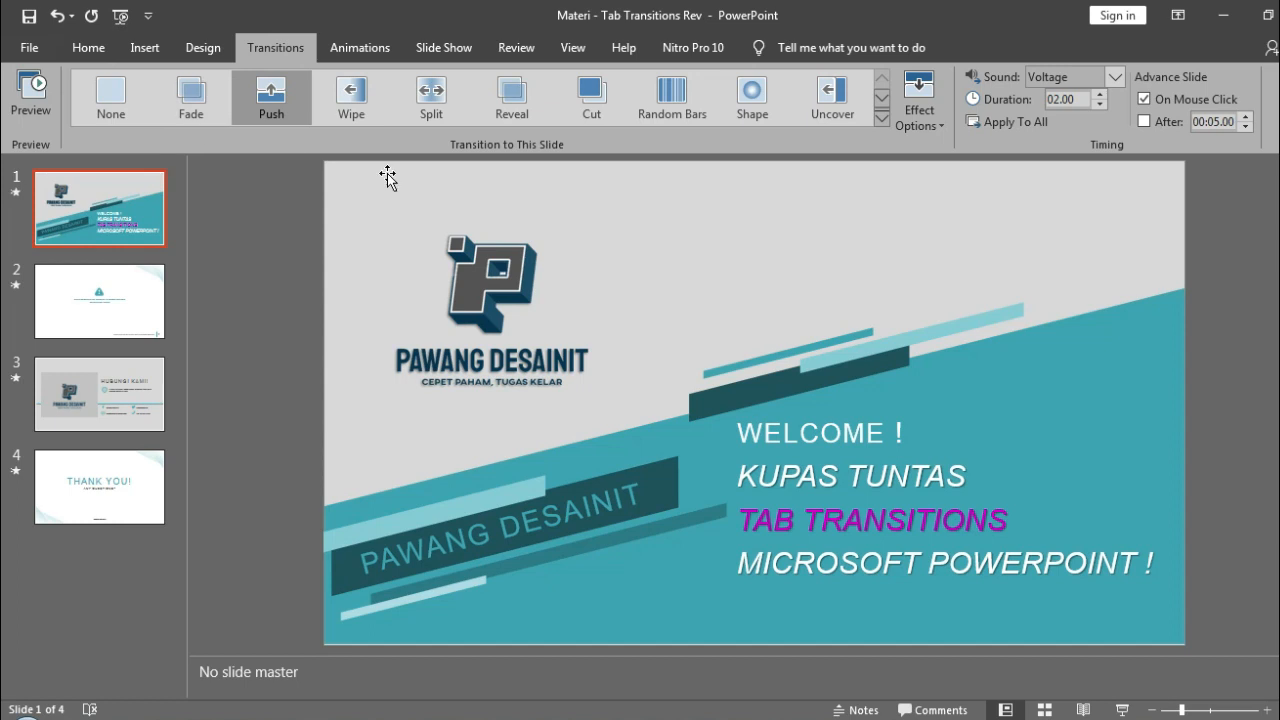
Step: Browse the full gallery of transition effects and close it without choosing one
{"action": "left_click", "coordinate": [882, 118]}
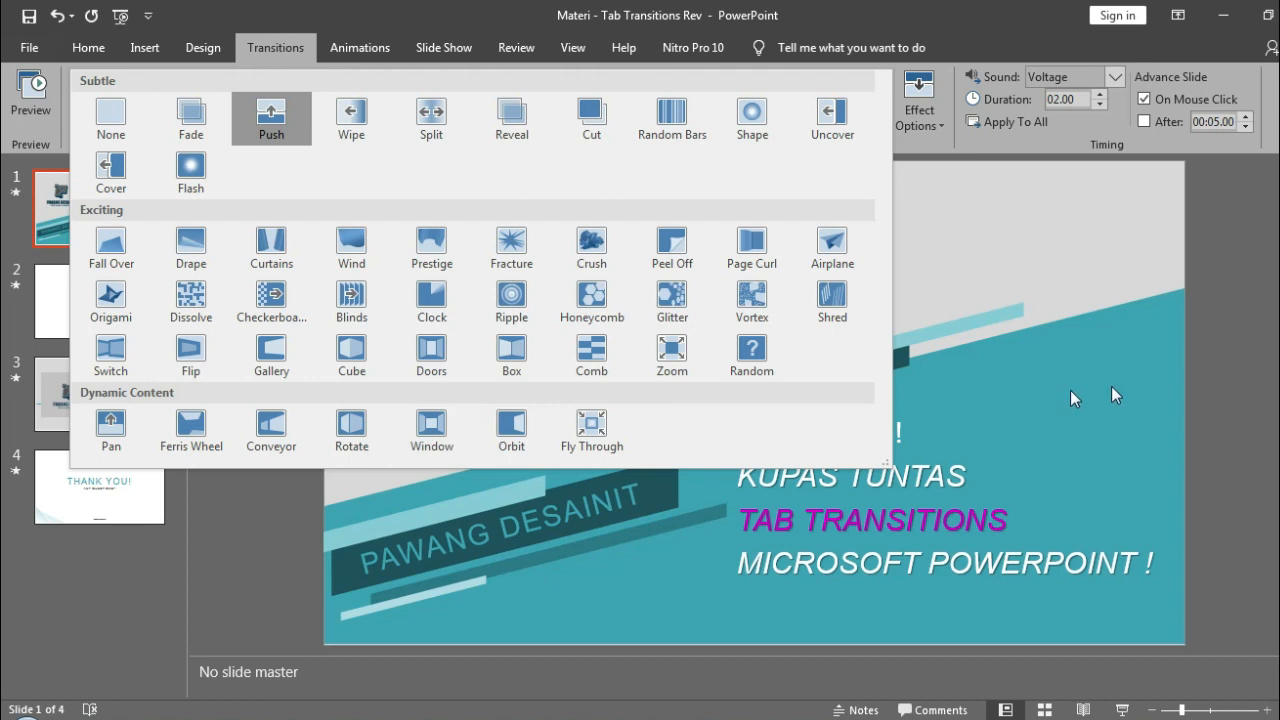
{"action": "left_click", "coordinate": [1244, 337]}
Step: Remove the transition from slide 1 by setting its effect to None
{"action": "left_click", "coordinate": [88, 213]}
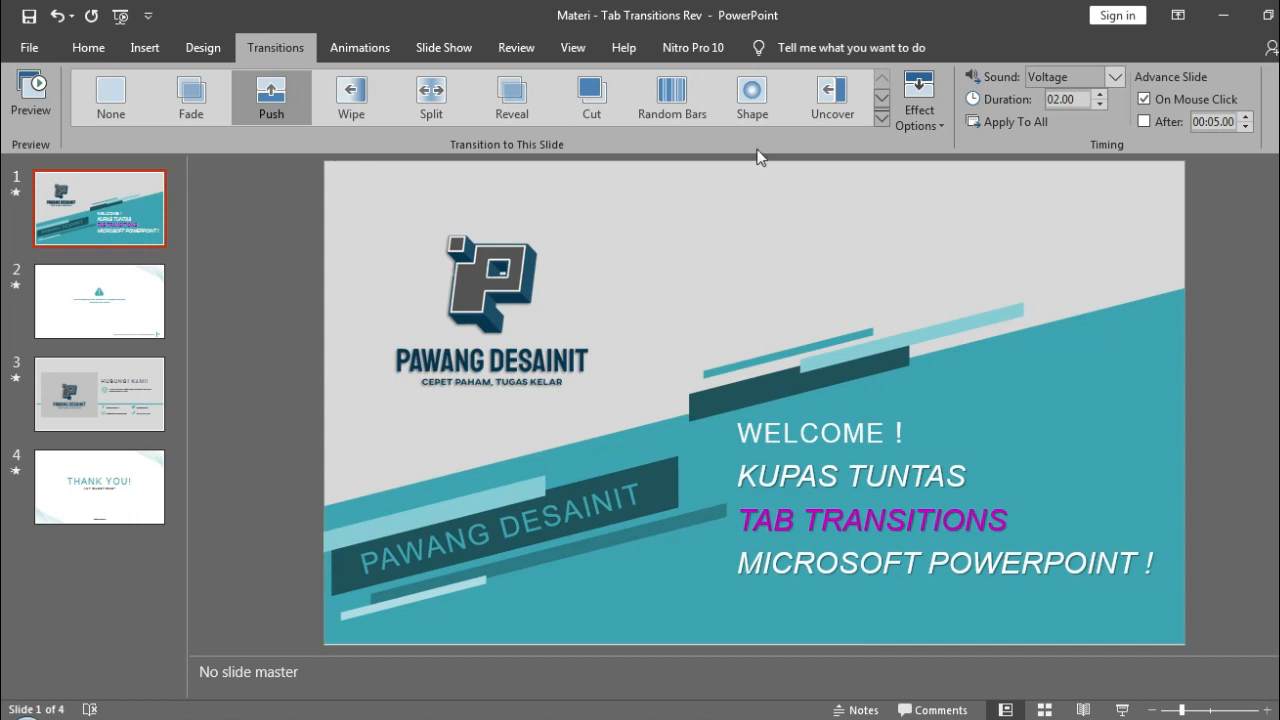
{"action": "left_click", "coordinate": [109, 99]}
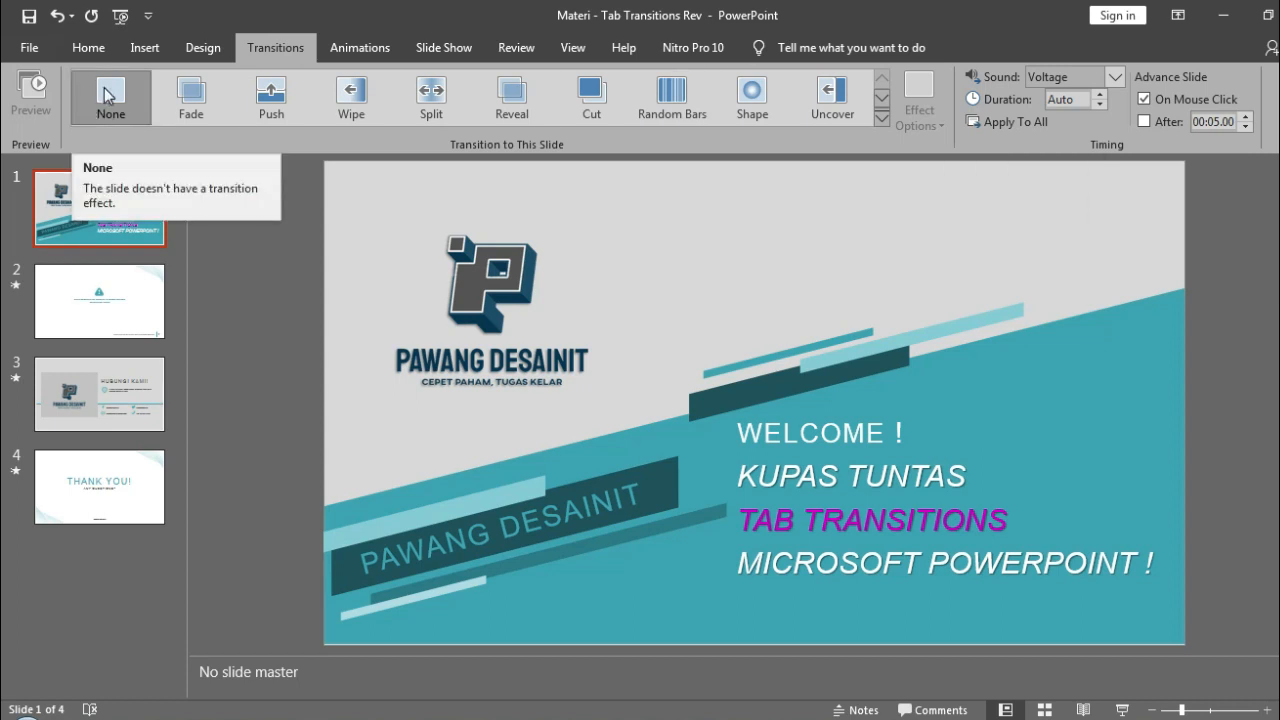
{"action": "left_click", "coordinate": [271, 251]}
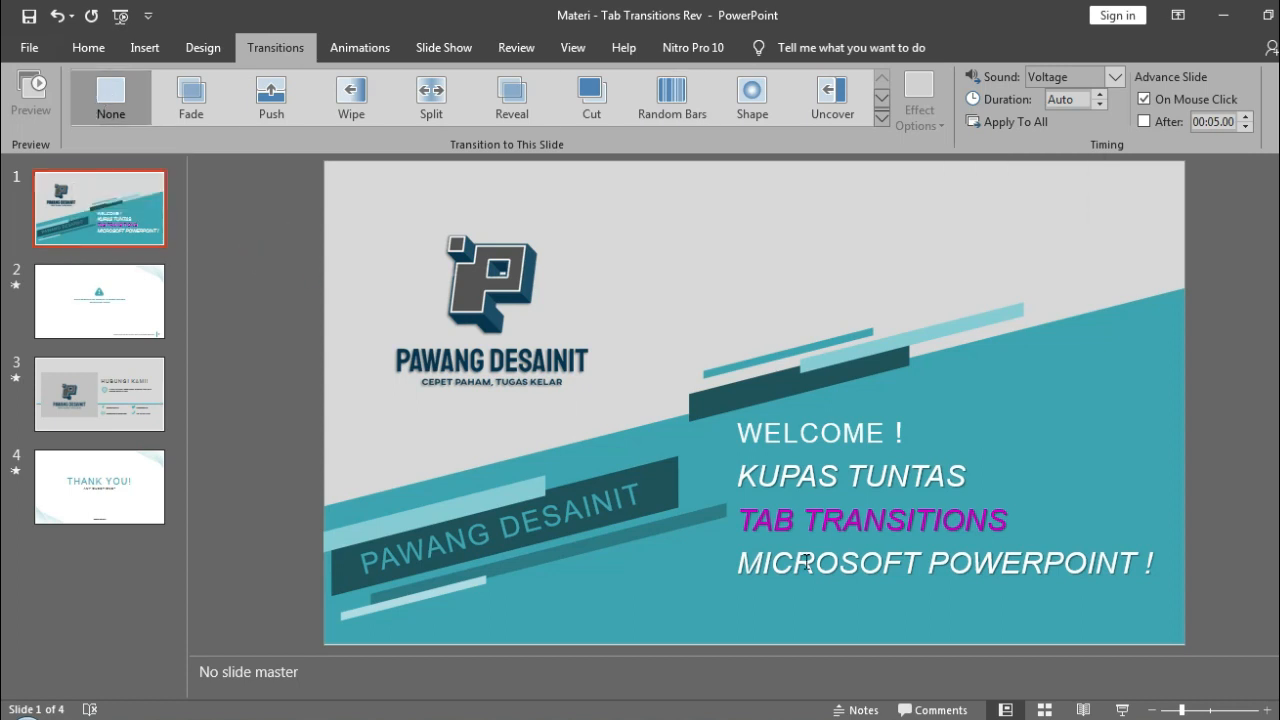
Step: Play the slide show from slide 1, go to slide 2 and back to check the transitions, and end it
{"action": "left_click", "coordinate": [1122, 710]}
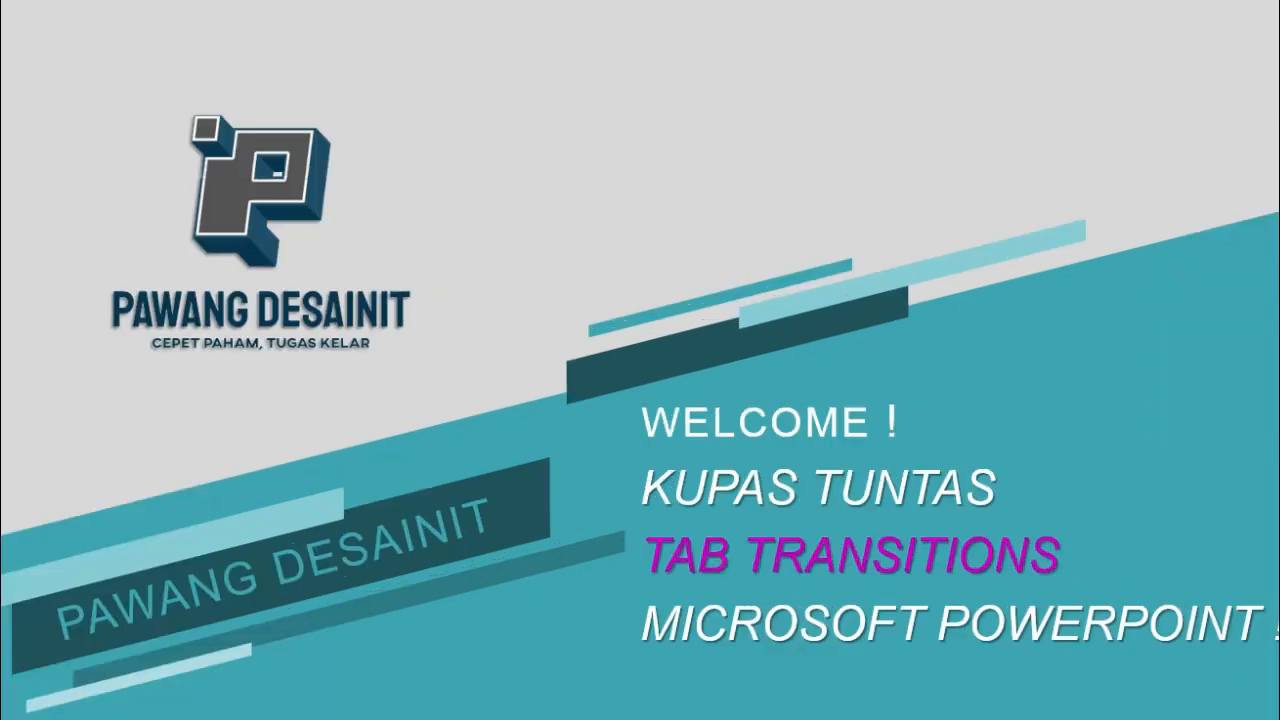
{"action": "left_click", "coordinate": [1162, 400]}
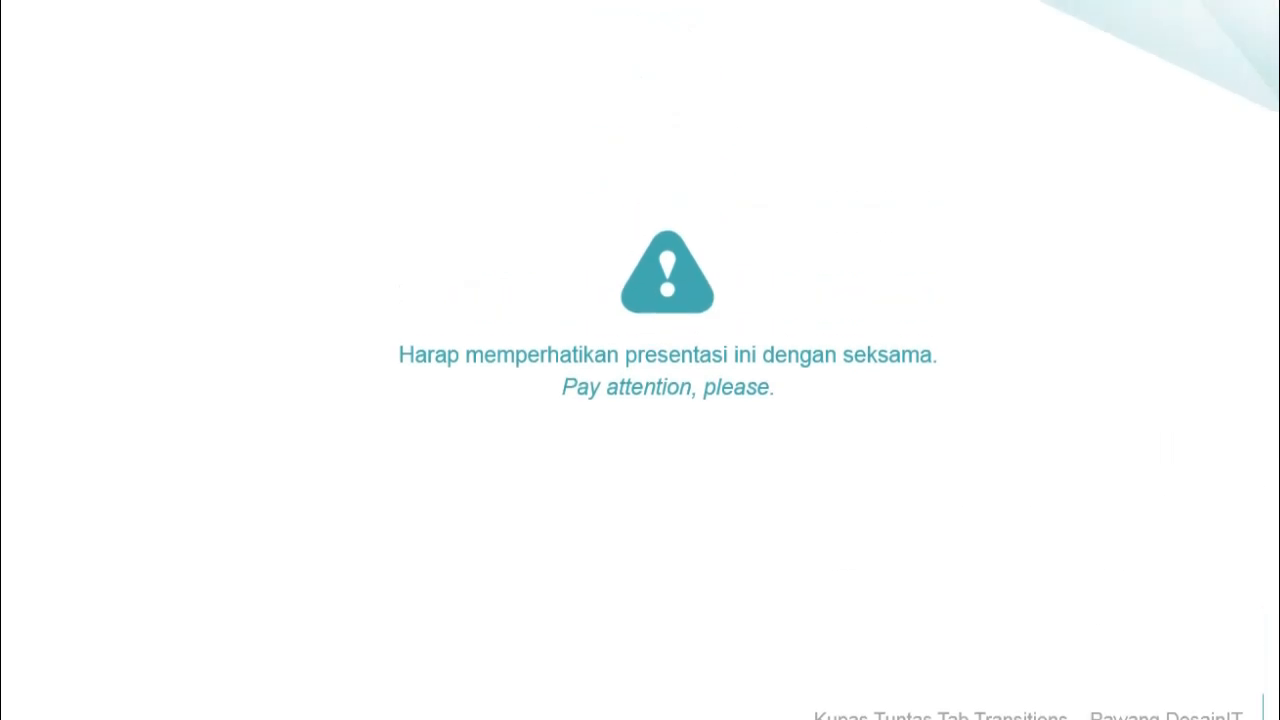
{"action": "key", "text": "Left"}
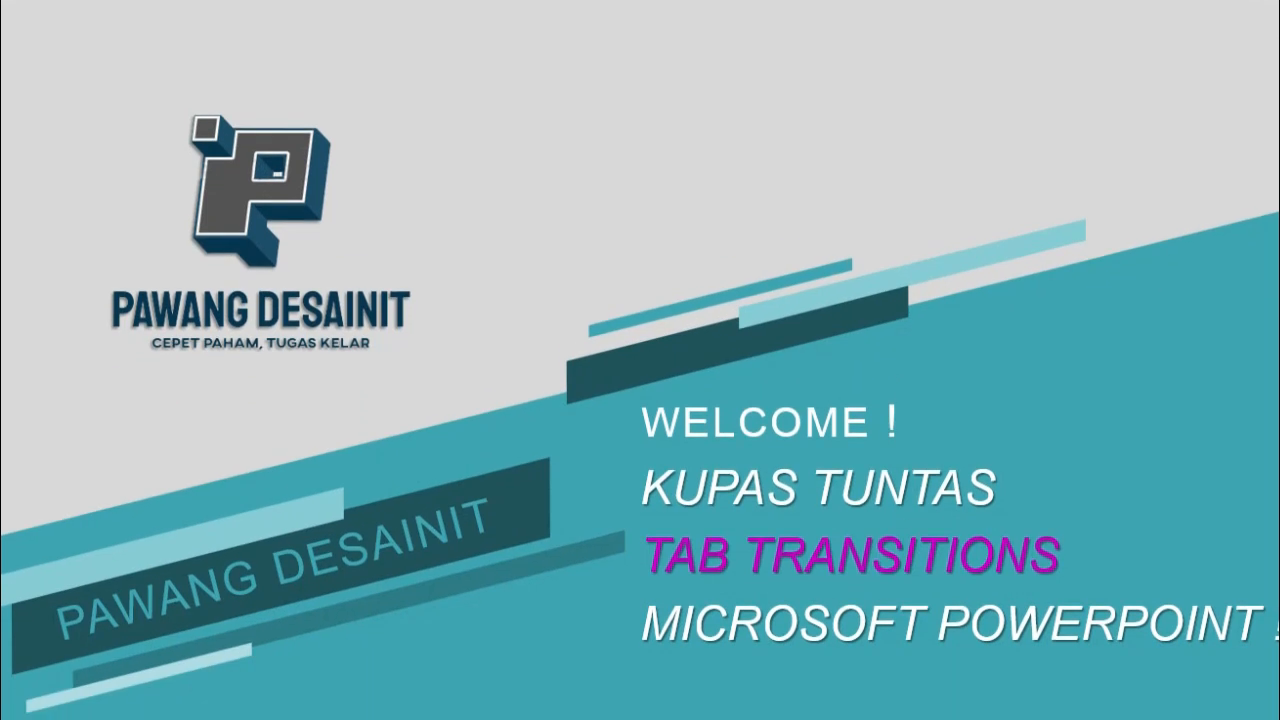
{"action": "key", "text": "Escape"}
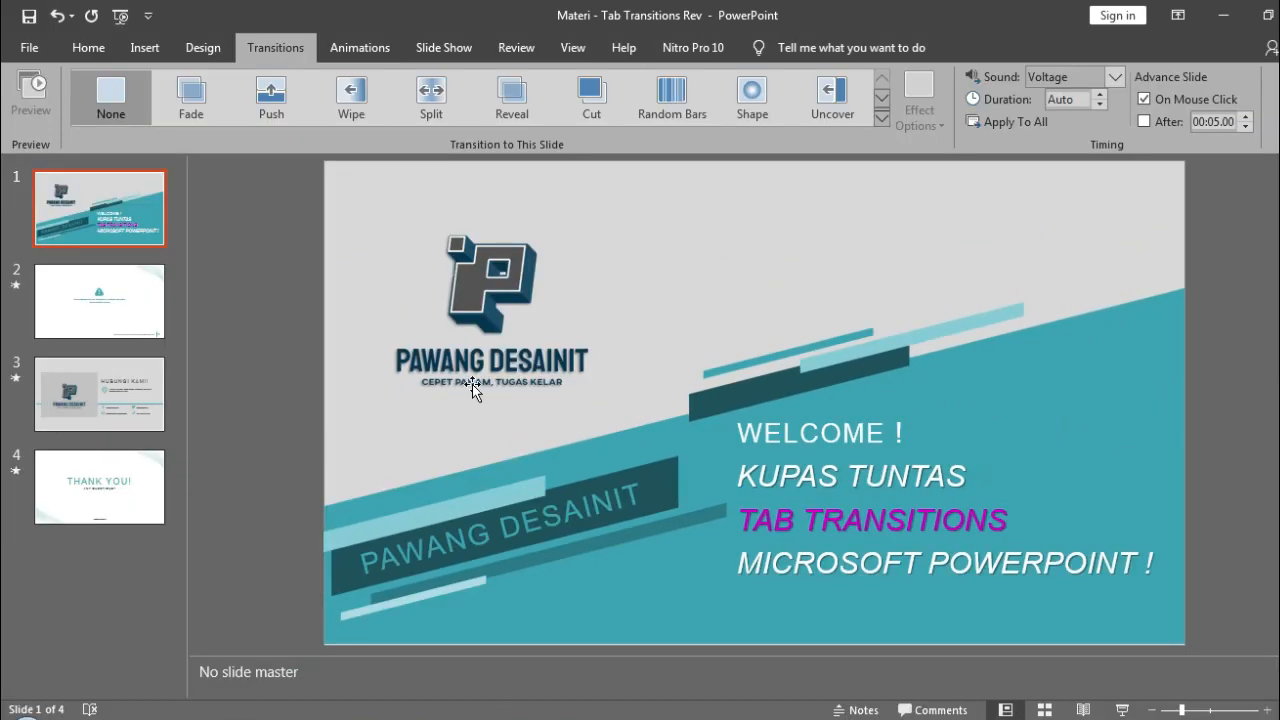
Step: Compare the transition settings of slide 2 with those of slide 1
{"action": "left_click", "coordinate": [150, 322]}
{"action": "left_click", "coordinate": [161, 227]}
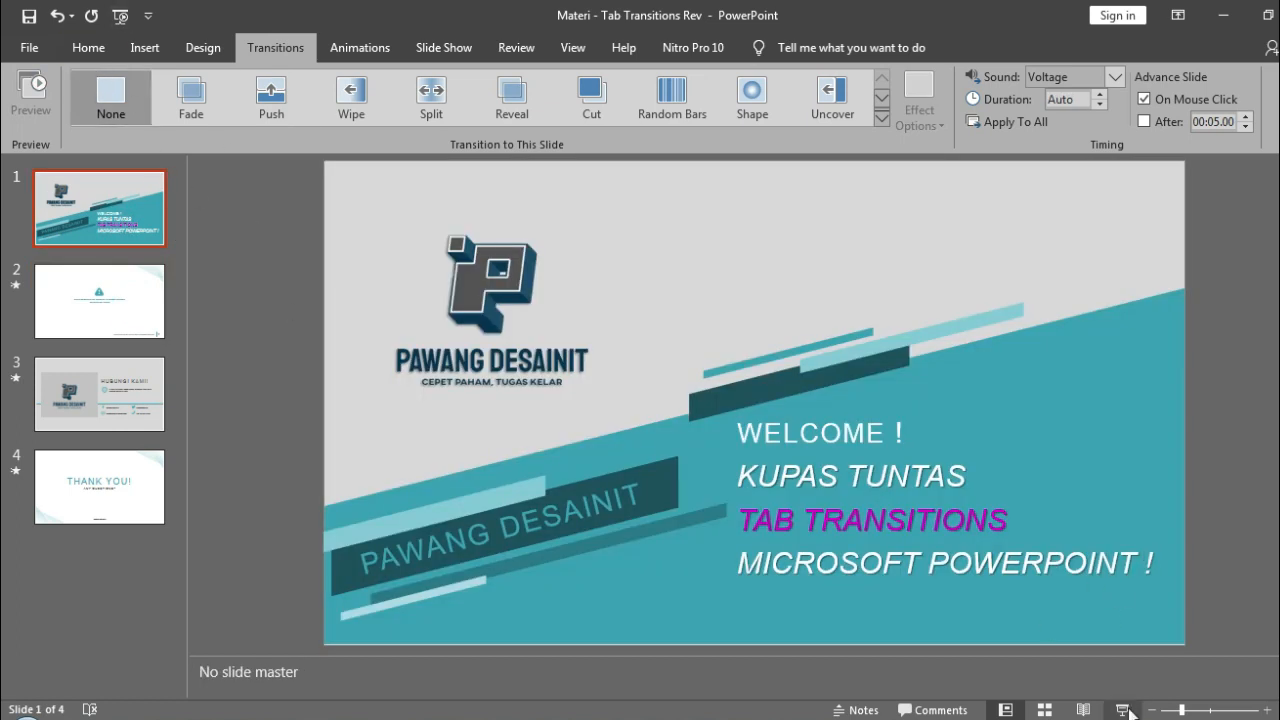
Step: Play the slide show from slide 1 to check how it opens without a transition, and end it
{"action": "key", "text": "F5"}
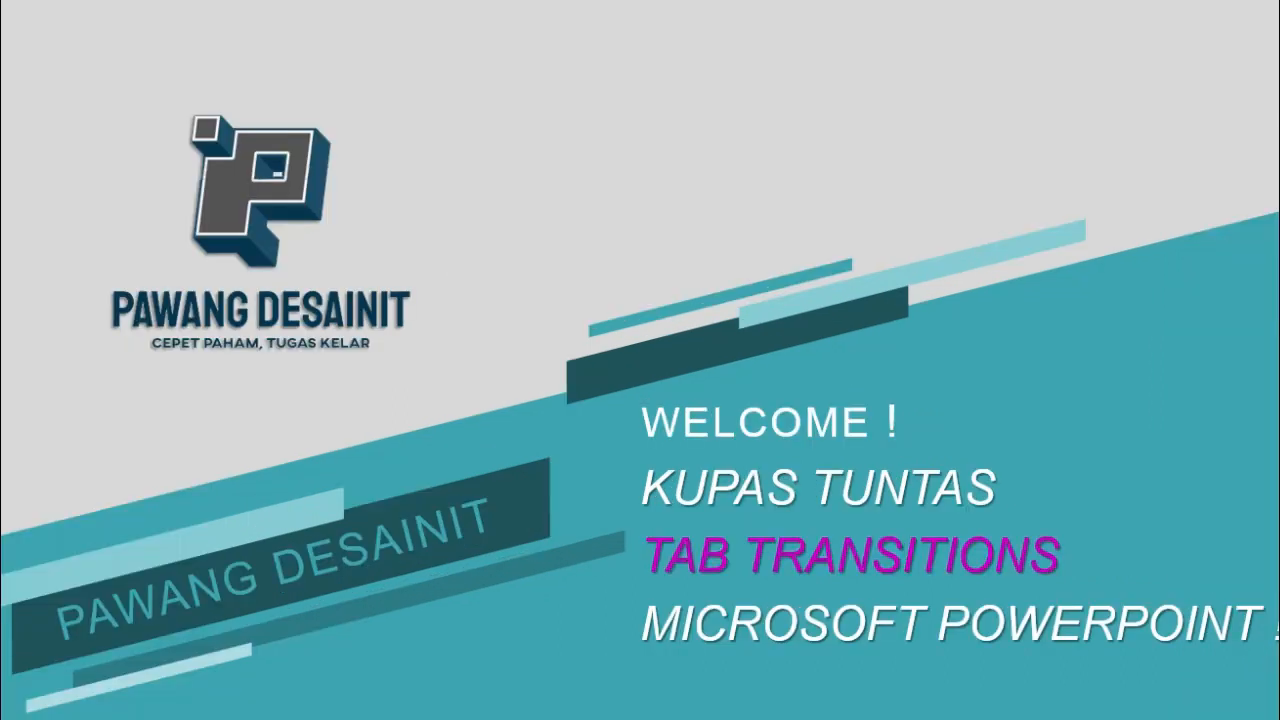
{"action": "key", "text": "Escape"}
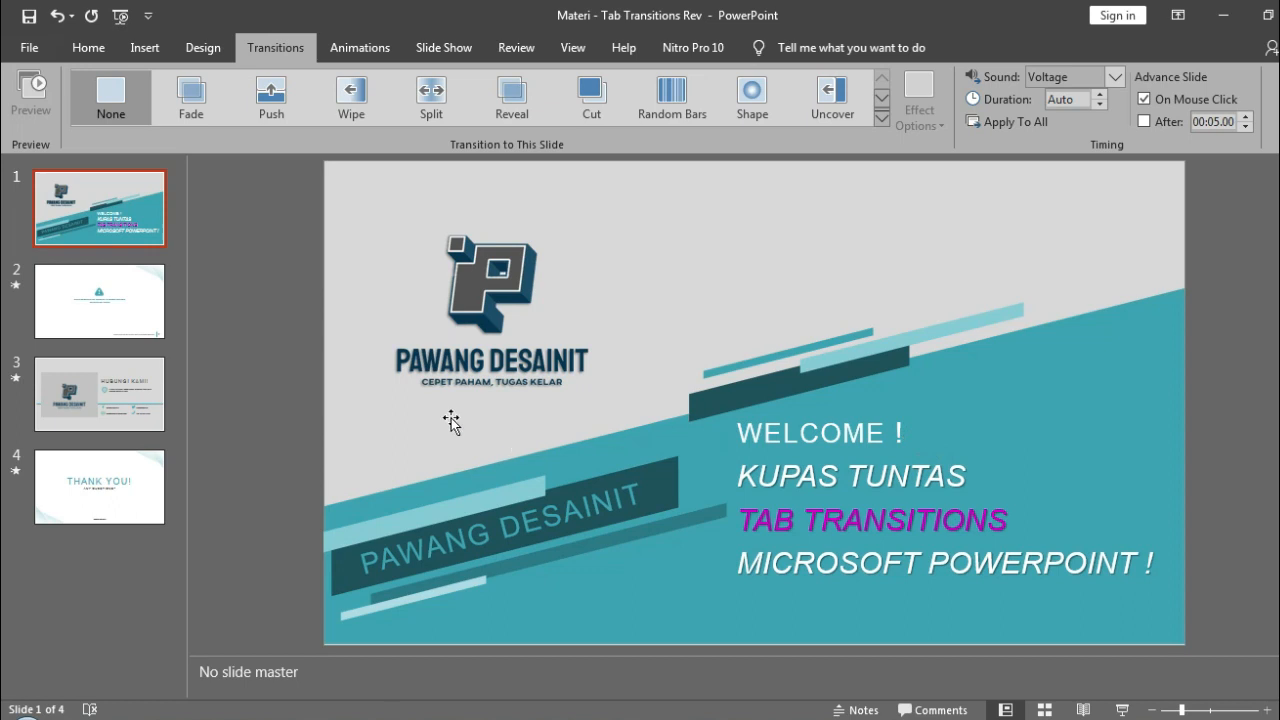
Step: Apply the Fade transition to slide 1
{"action": "left_click", "coordinate": [196, 113]}
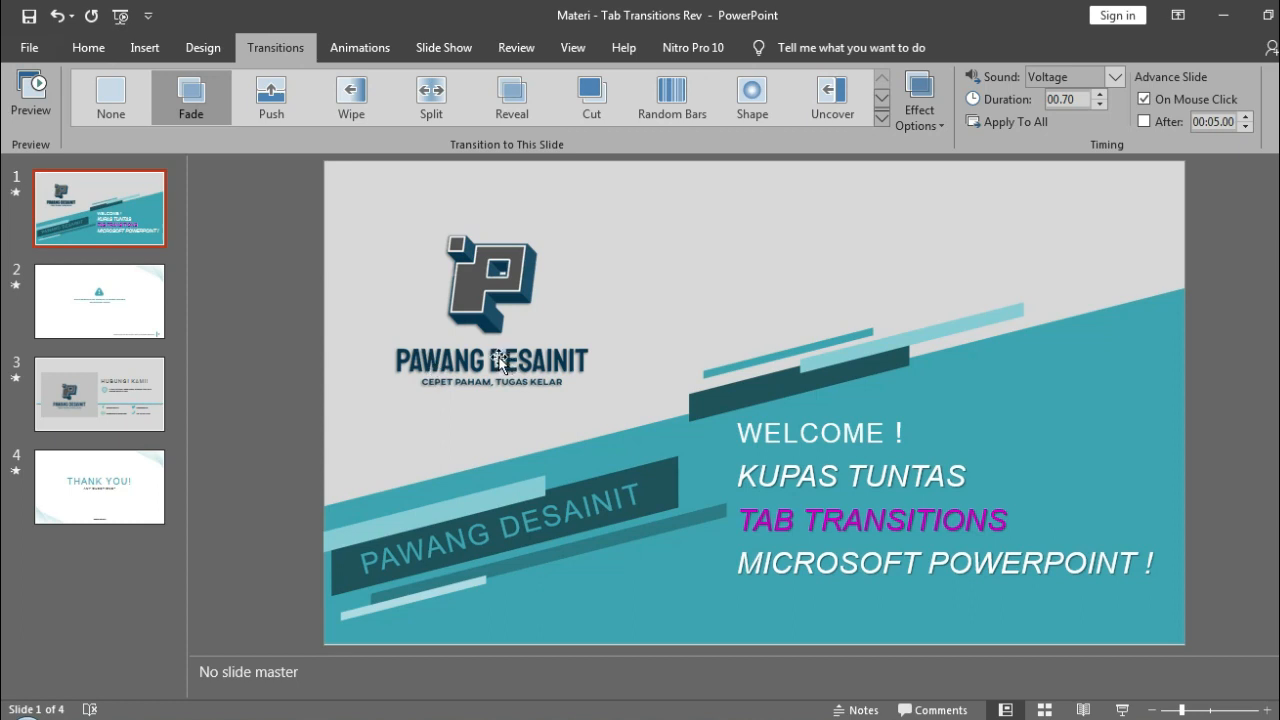
{"action": "left_click", "coordinate": [207, 119]}
Step: Apply the Push transition to slide 1, trying the From Left direction before setting it to From Top
{"action": "left_click", "coordinate": [280, 108]}
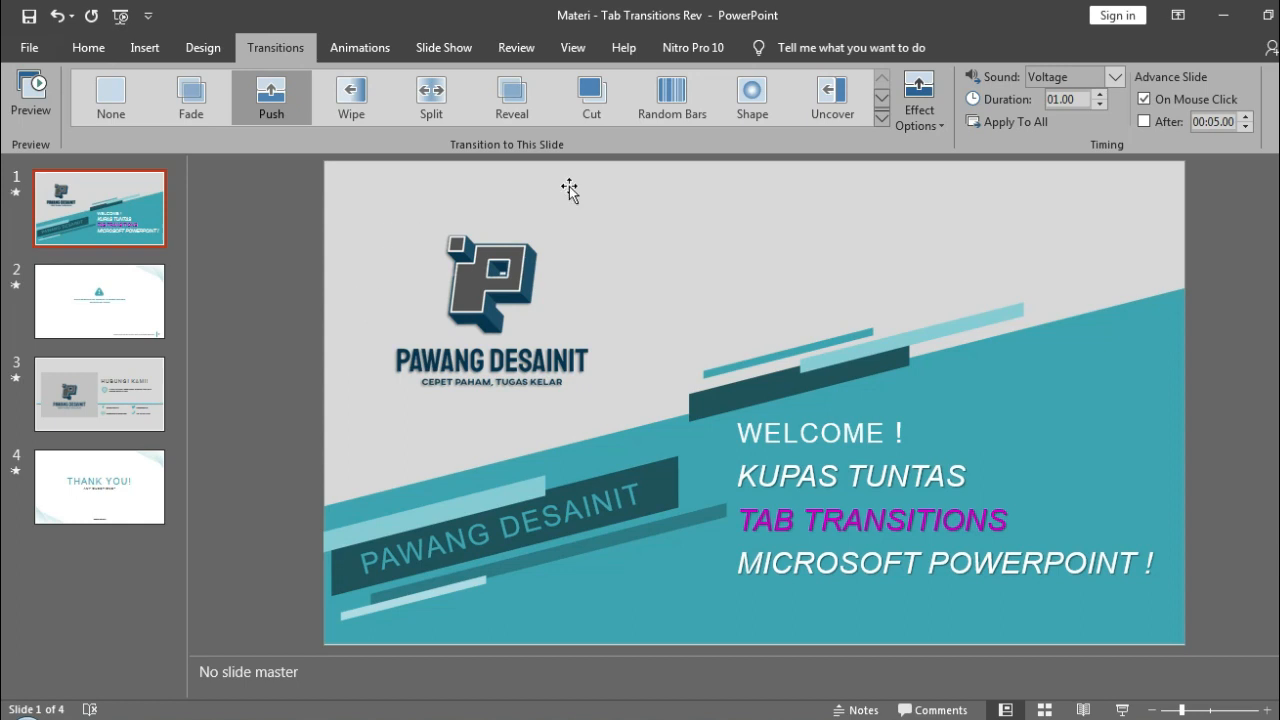
{"action": "left_click", "coordinate": [919, 105]}
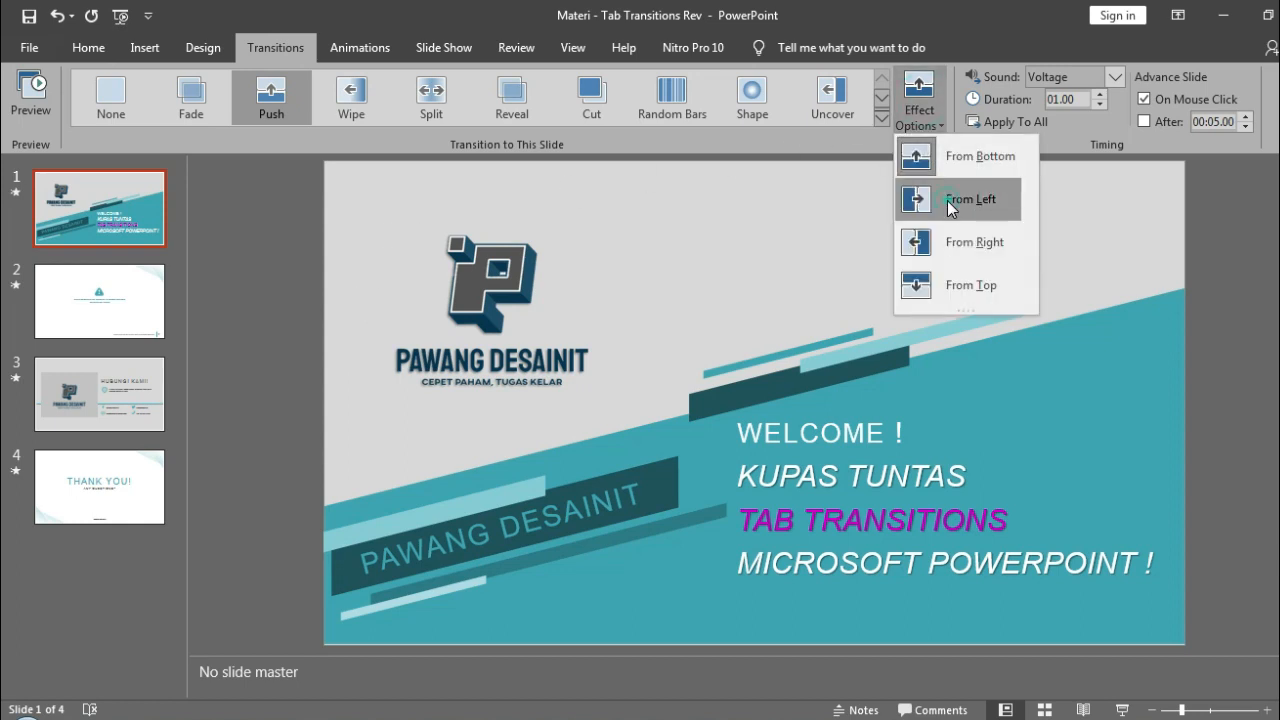
{"action": "left_click", "coordinate": [950, 203]}
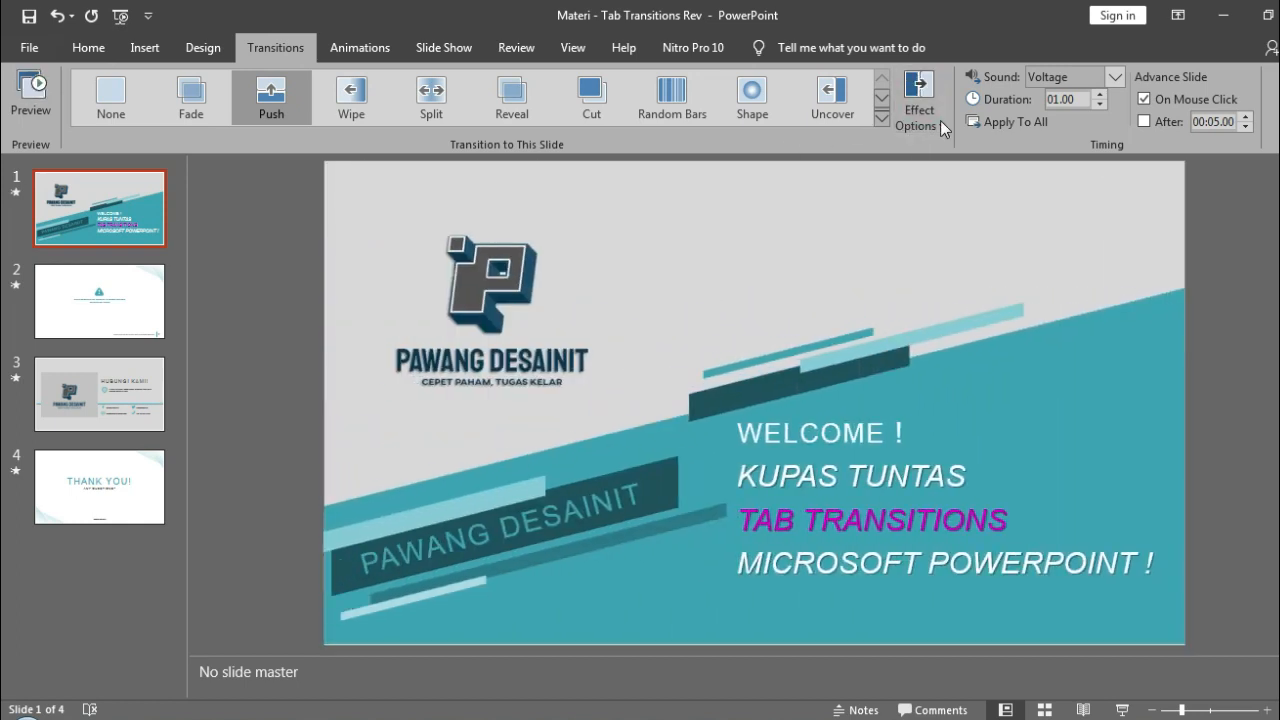
{"action": "left_click", "coordinate": [940, 120]}
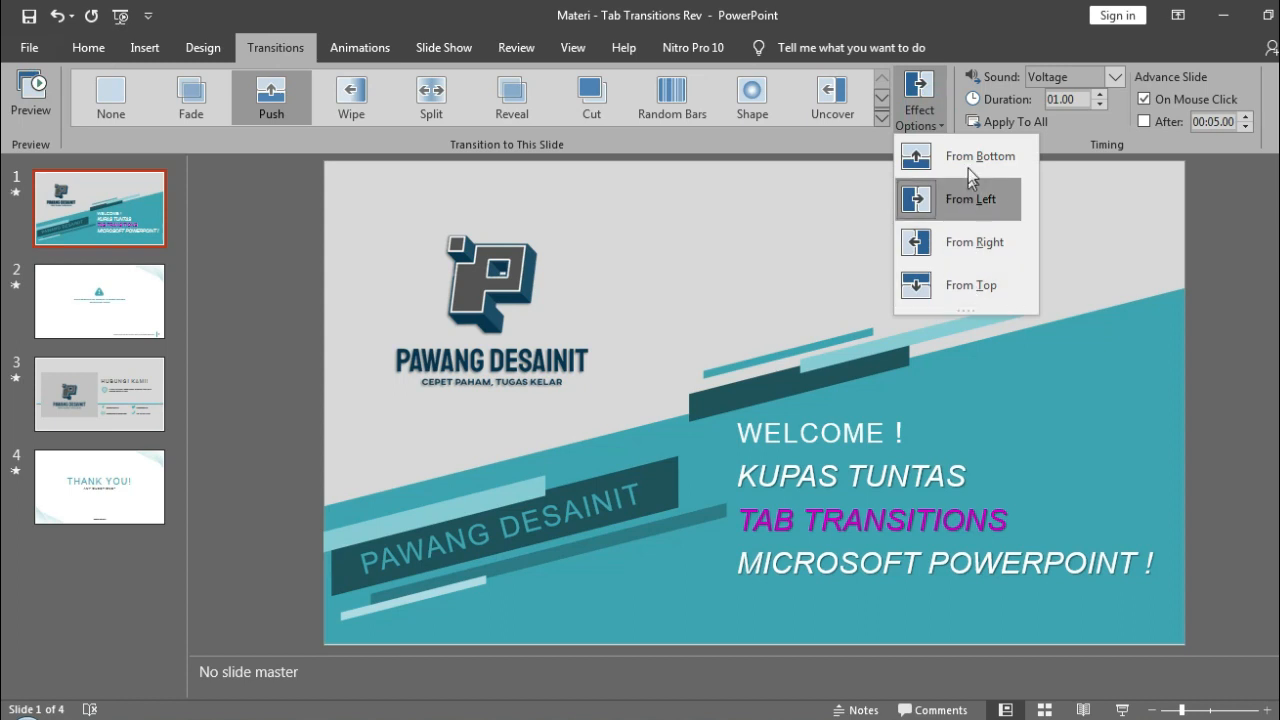
{"action": "left_click", "coordinate": [979, 290]}
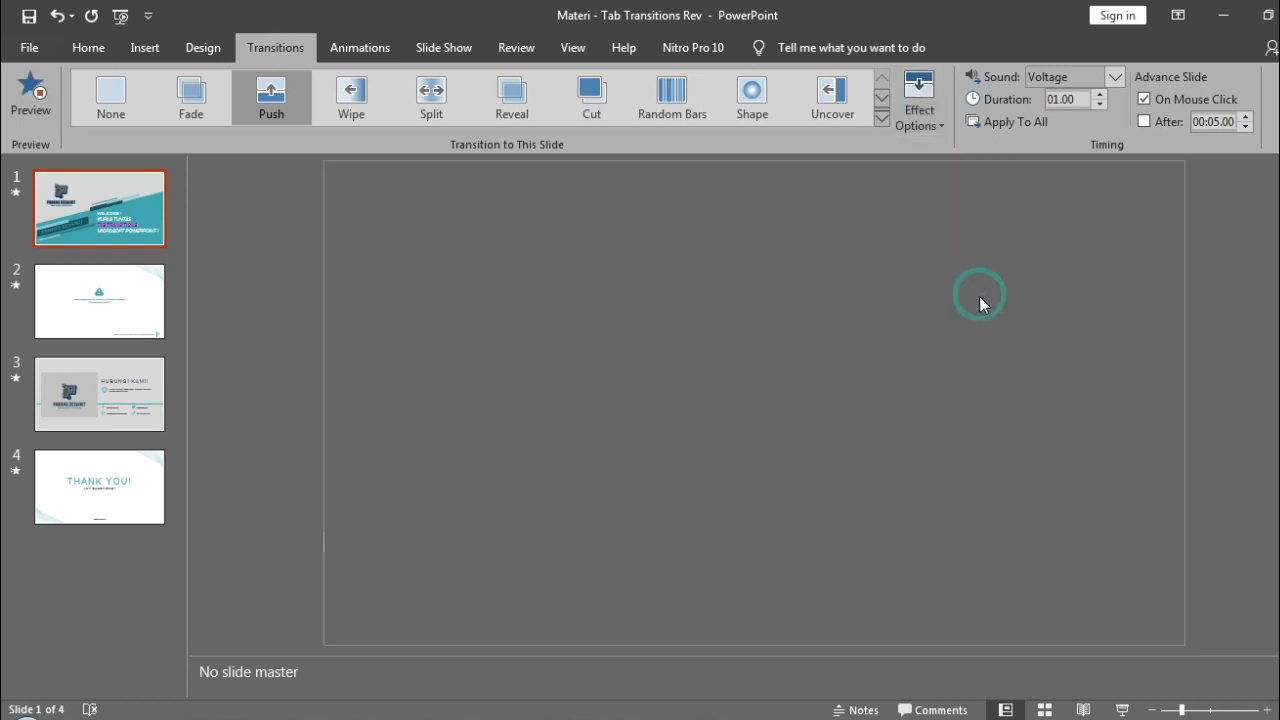
{"action": "left_click", "coordinate": [932, 120]}
{"action": "left_click", "coordinate": [955, 281]}
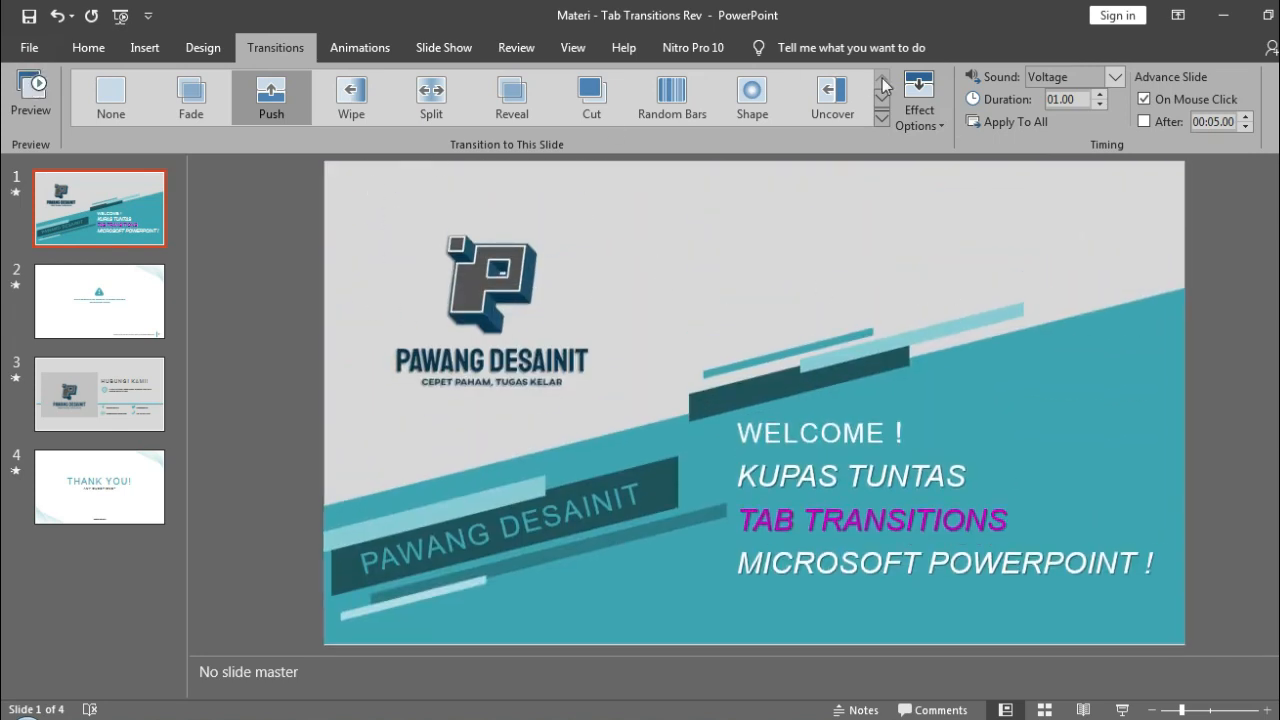
Step: Apply the Wipe transition to slide 1, trying the From Top-Right direction before setting it to From Bottom-Left
{"action": "left_click", "coordinate": [351, 98]}
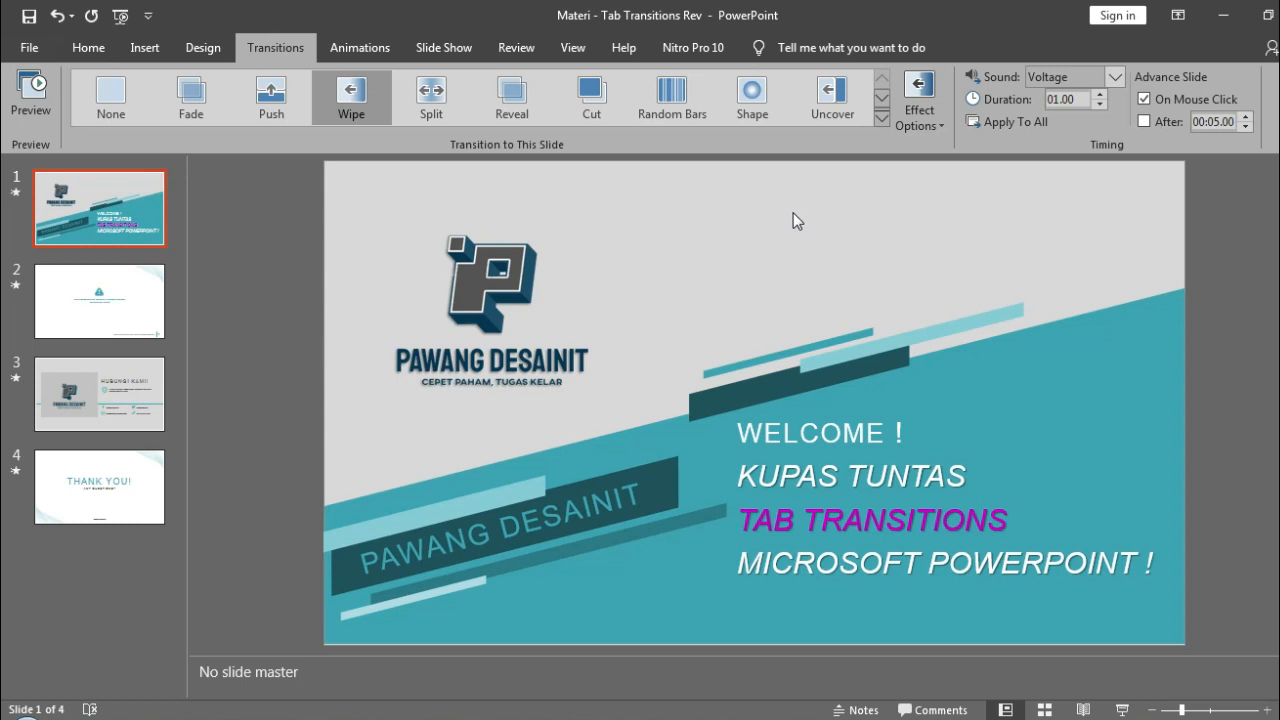
{"action": "left_click", "coordinate": [920, 112]}
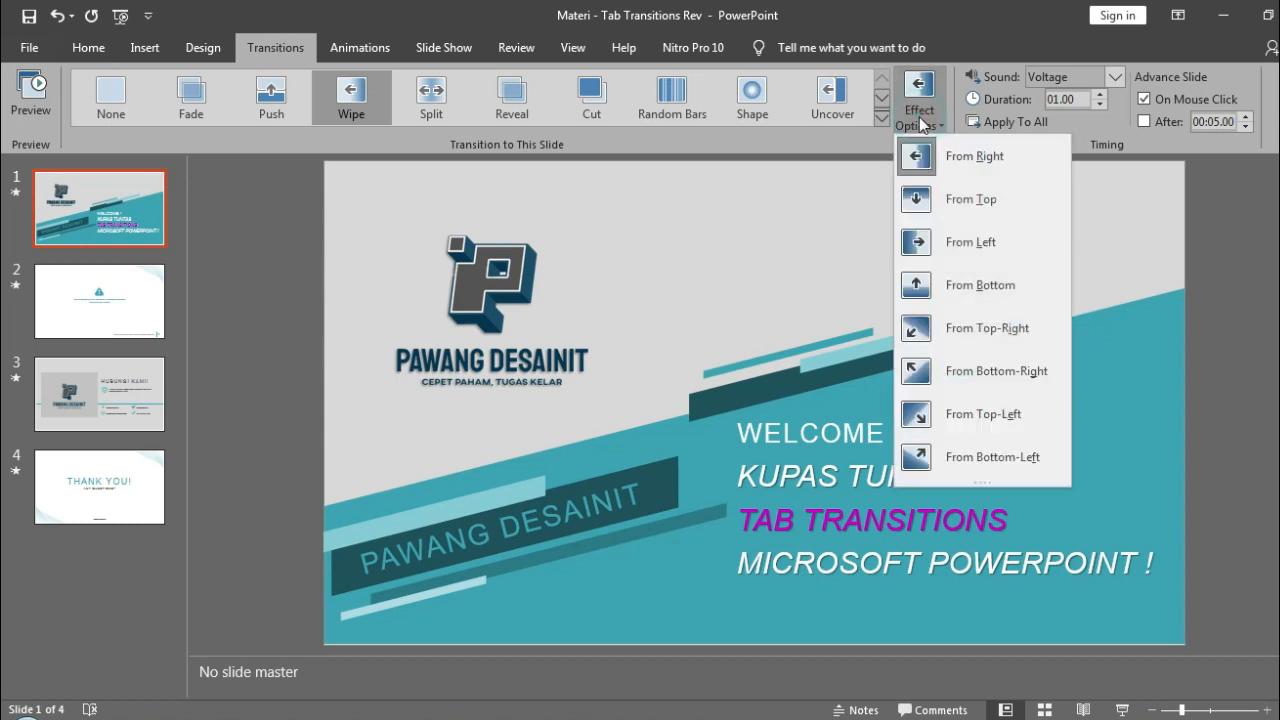
{"action": "left_click", "coordinate": [980, 333]}
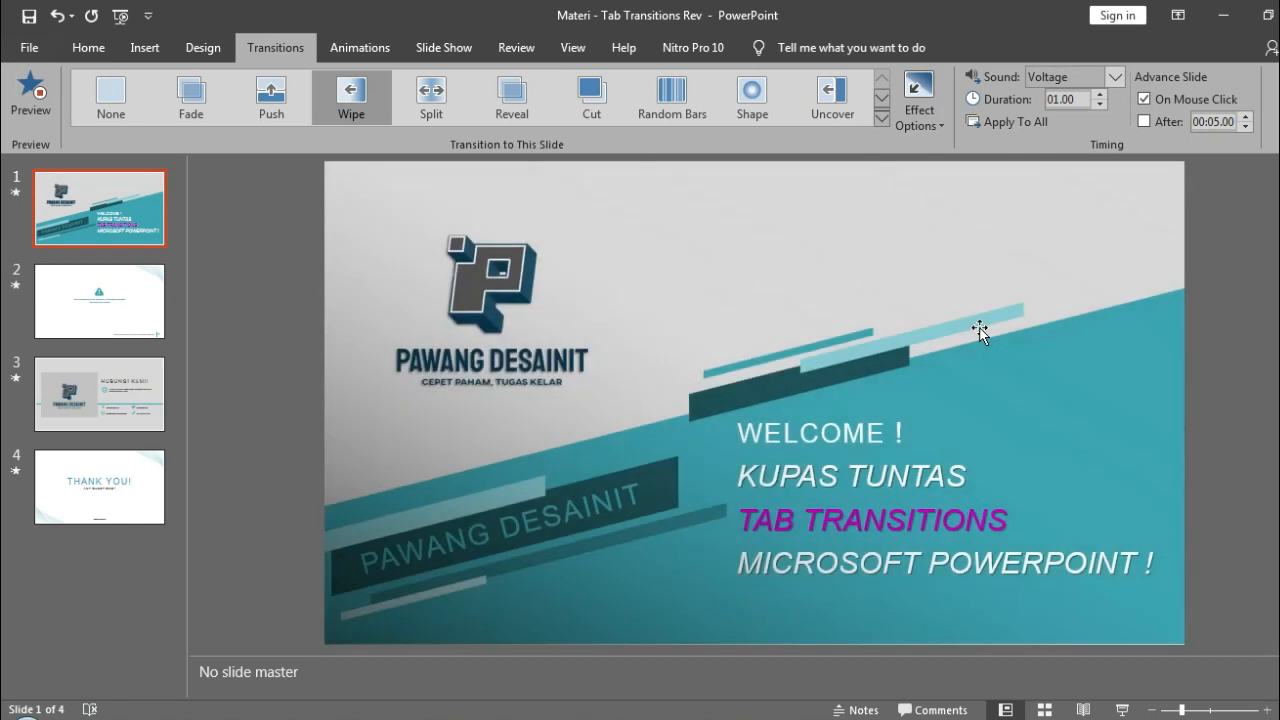
{"action": "left_click", "coordinate": [919, 105]}
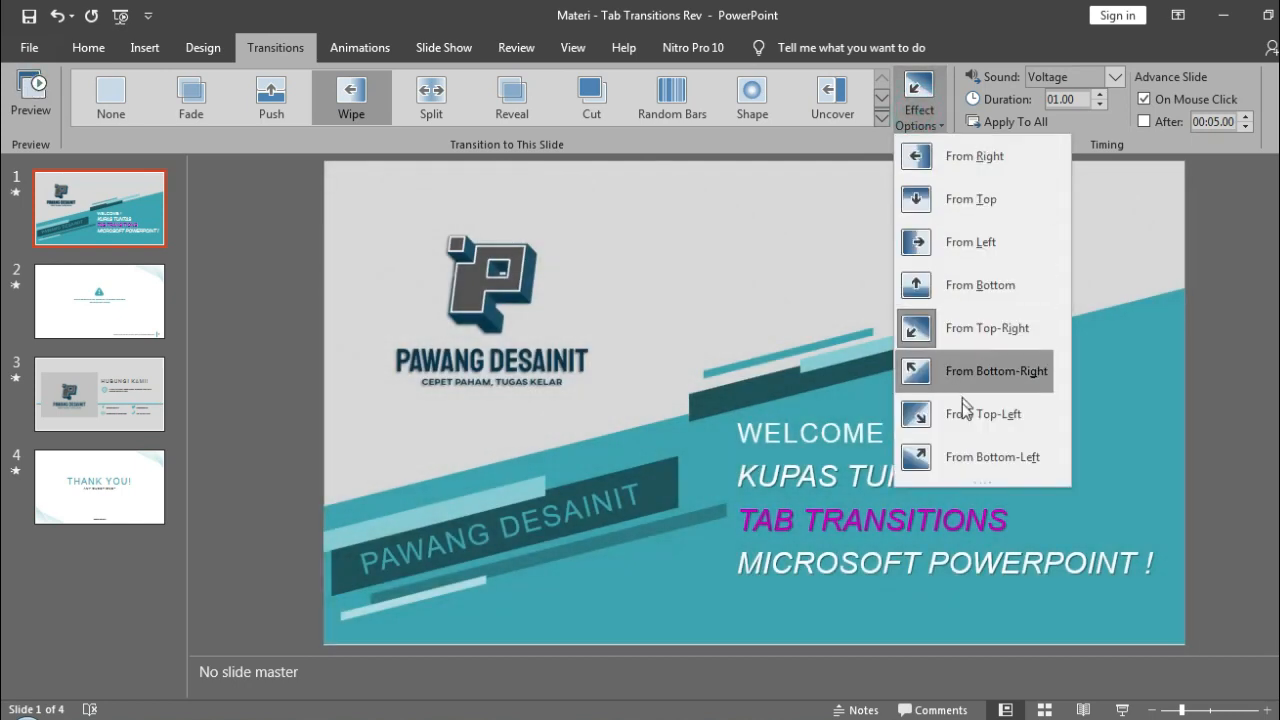
{"action": "left_click", "coordinate": [963, 459]}
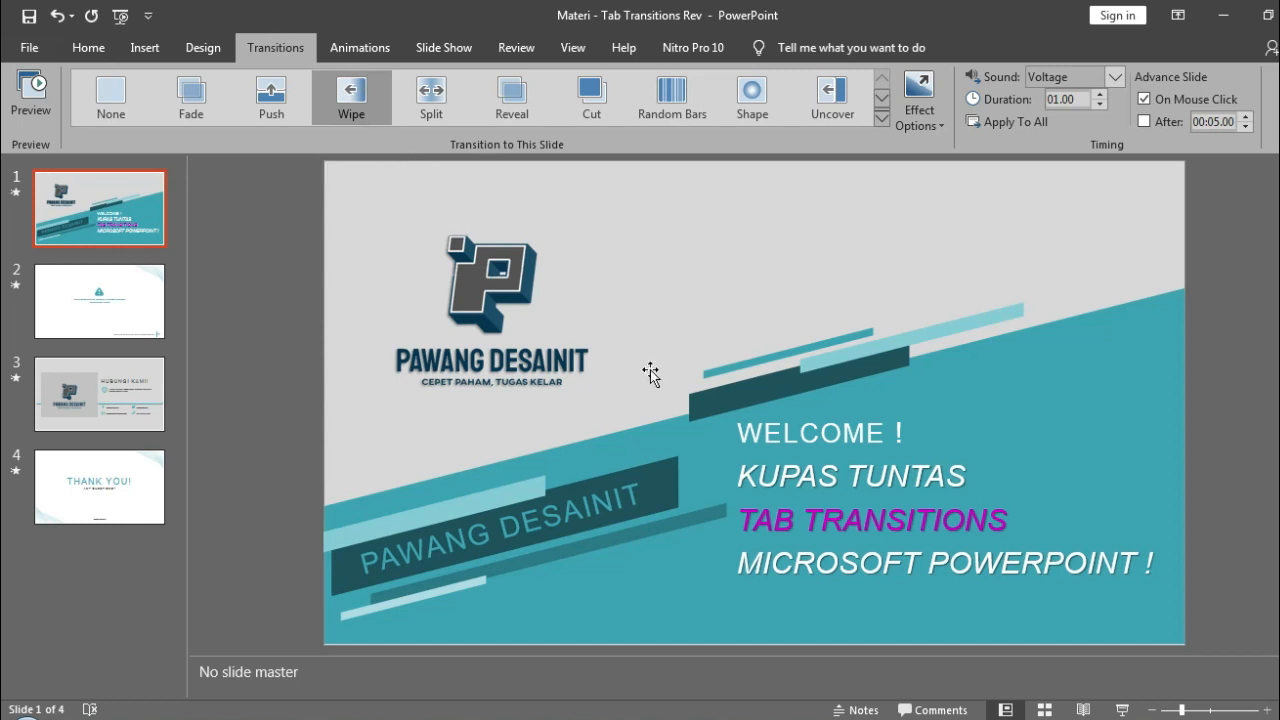
Step: Apply the Split transition to slide 1
{"action": "left_click", "coordinate": [440, 105]}
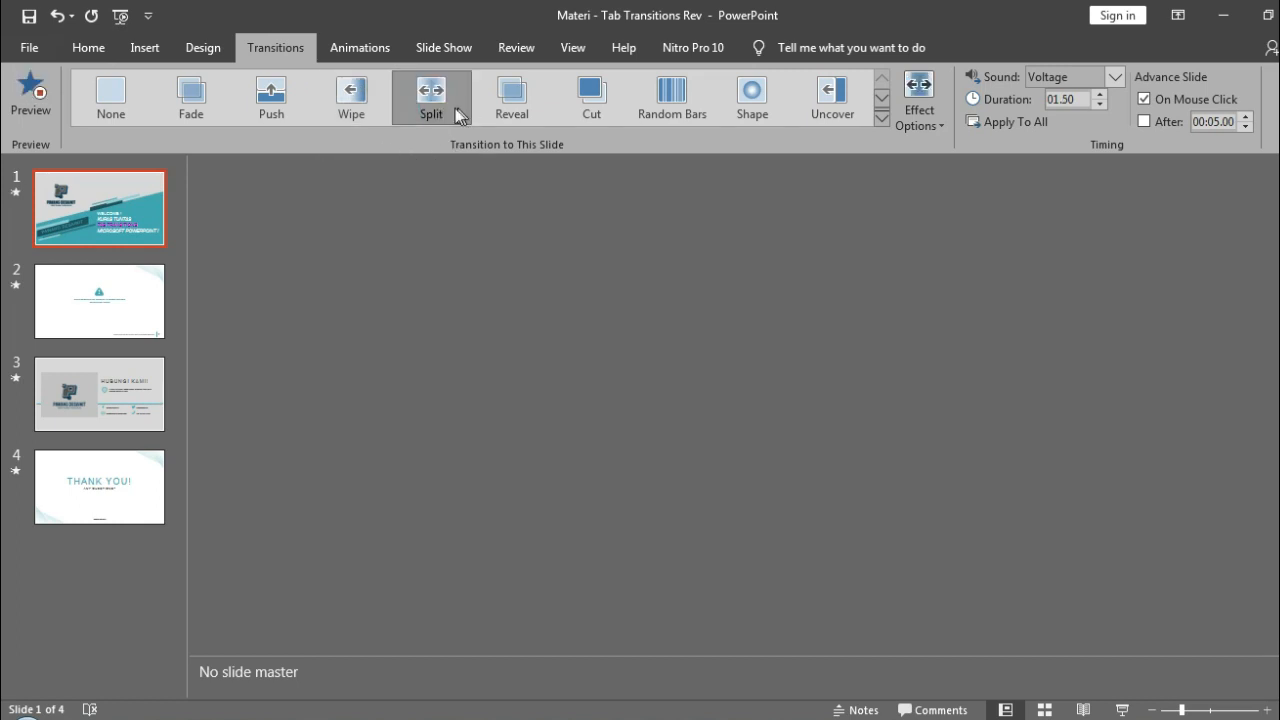